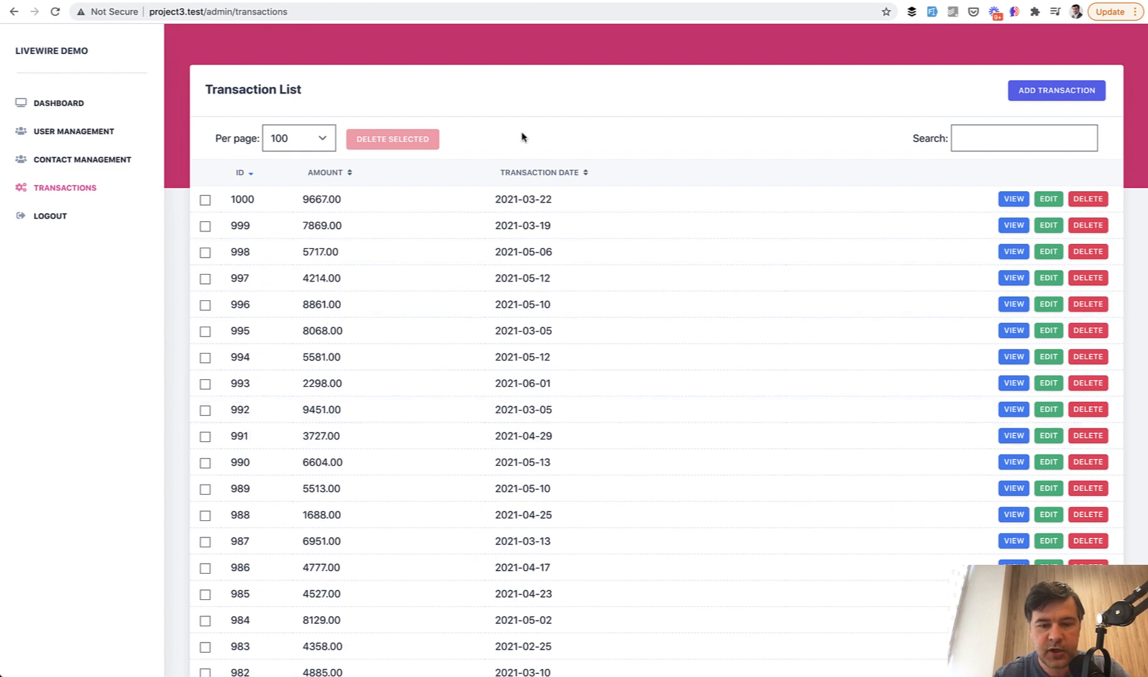
Add sleep(2); at the start of render() in Index.php, then return to Chrome to test
key("ctrl+r")
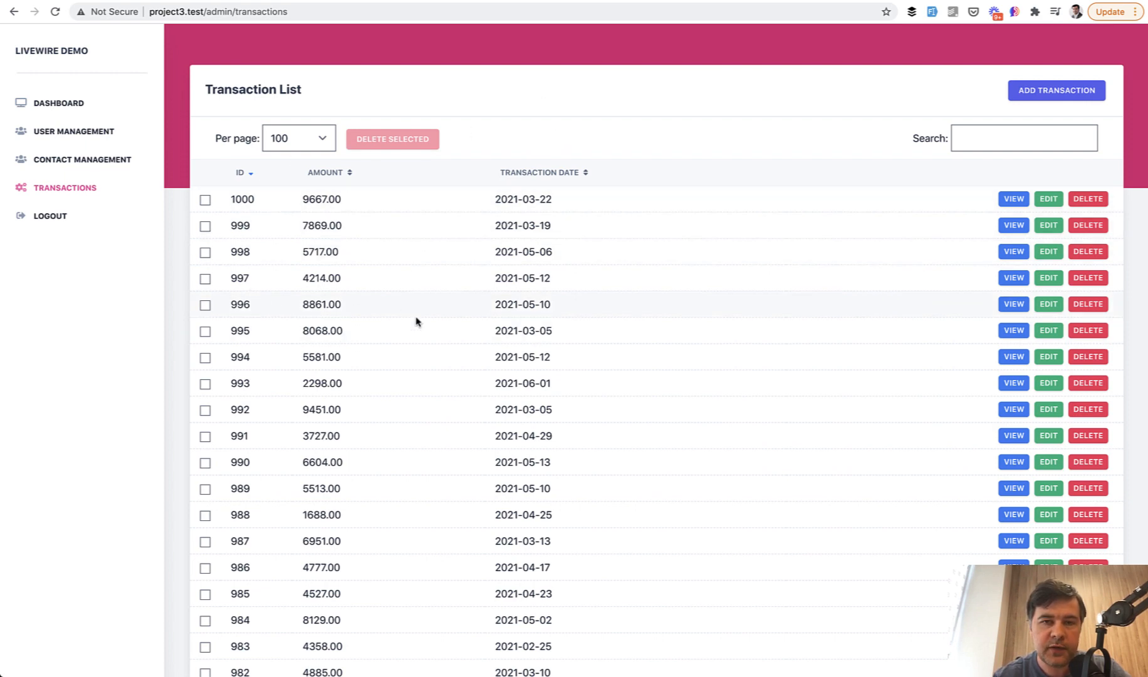
key("super+Tab")
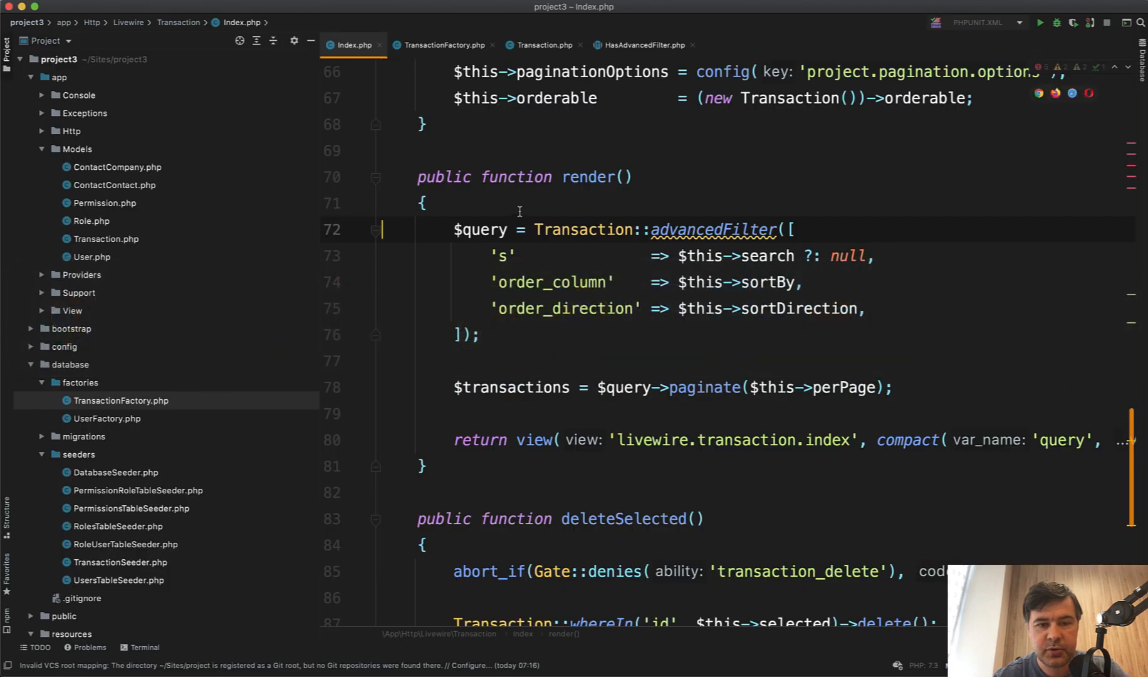
key("Return")
type("sleep")
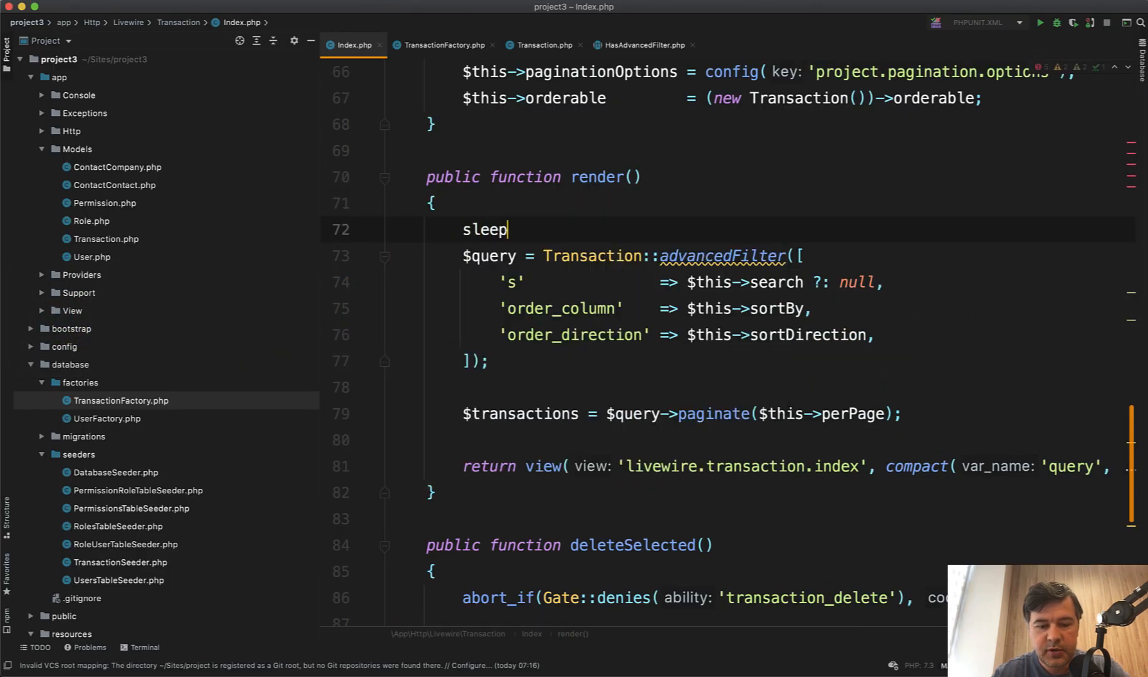
type("(2);")
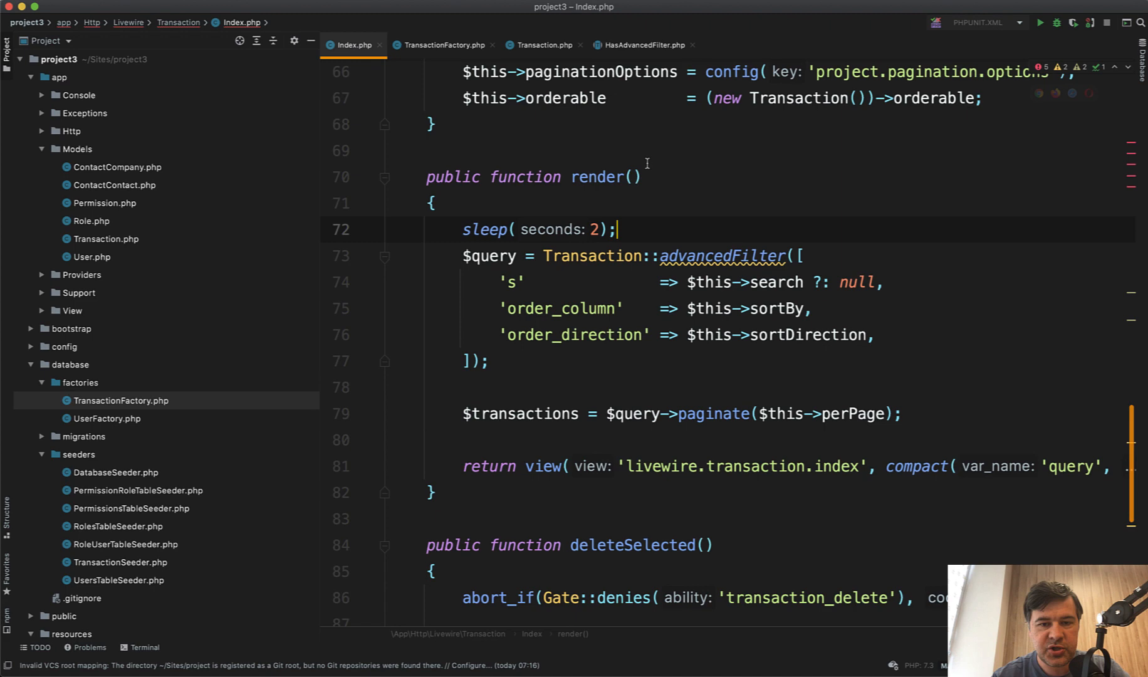
key("super+Tab")
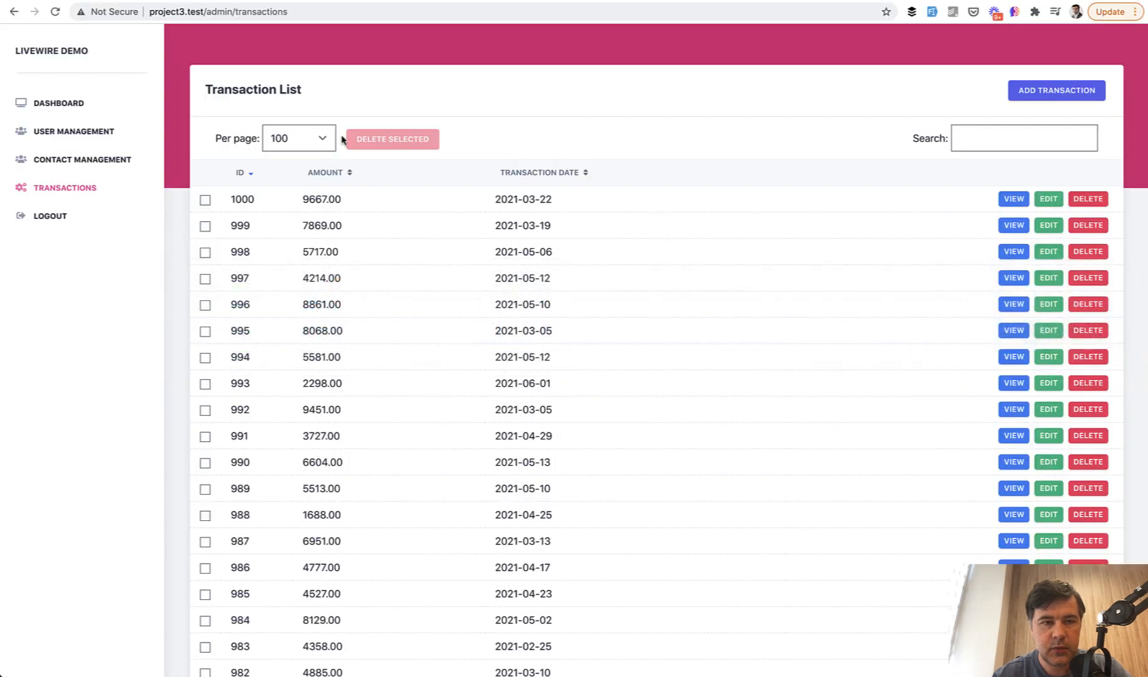
Switch the transaction list to 50 per page and watch Loading... appear during the request
left_click(320, 139)
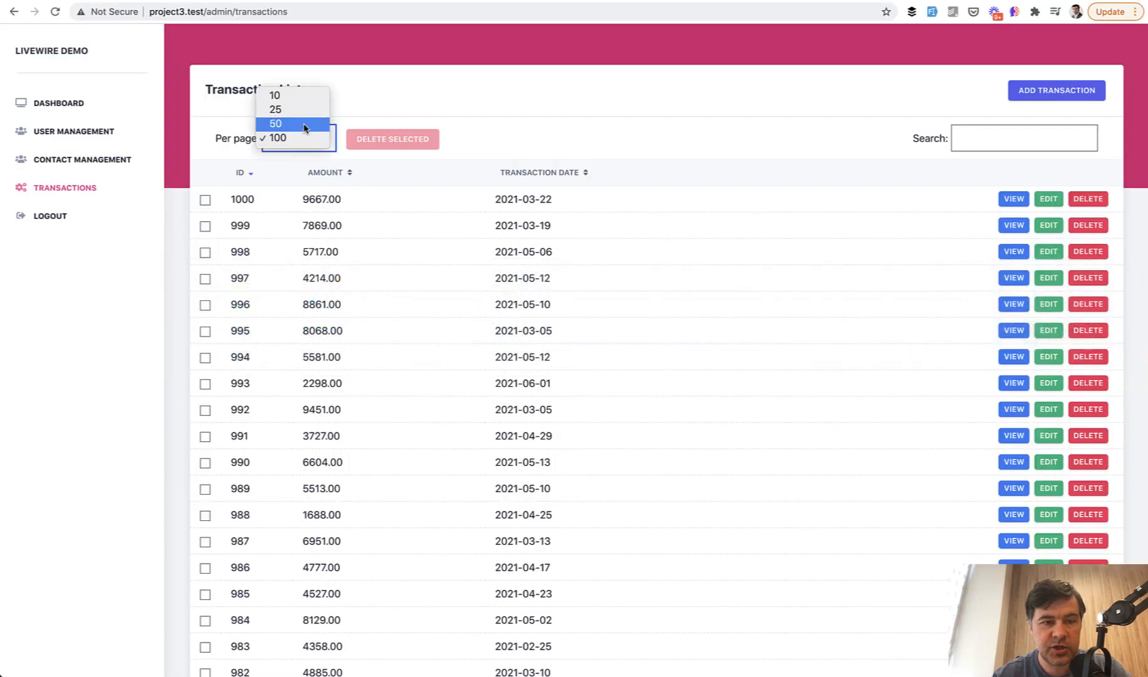
left_click(304, 124)
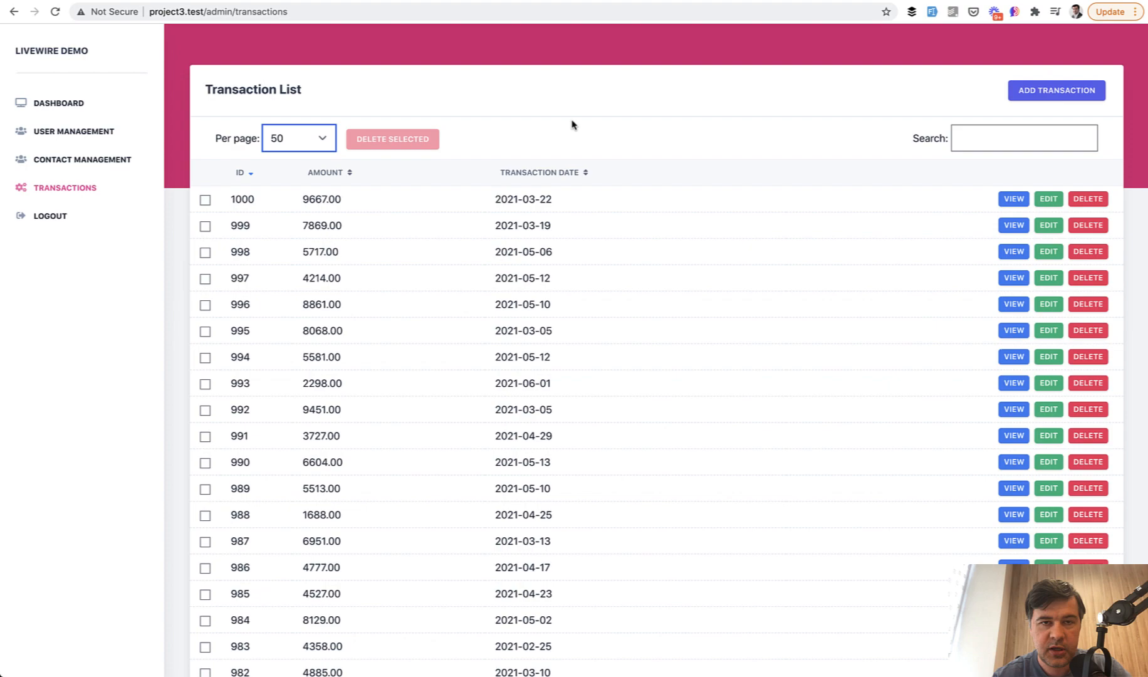
key("super+Tab")
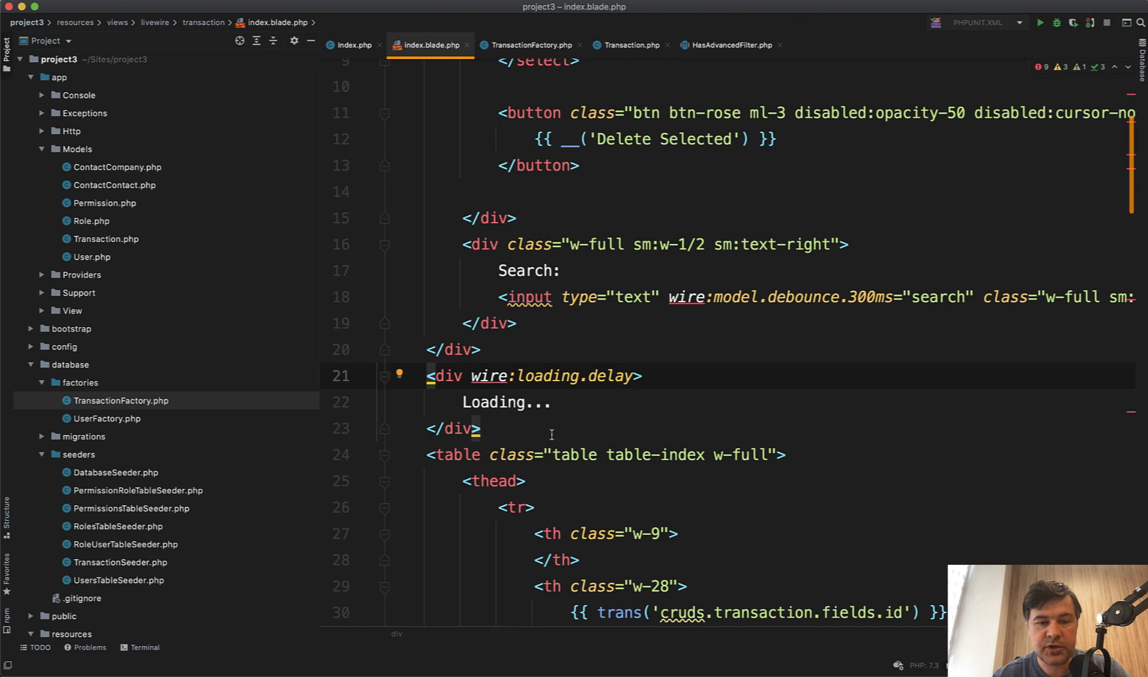
scroll(503, 434, "down", 1)
left_click(490, 431)
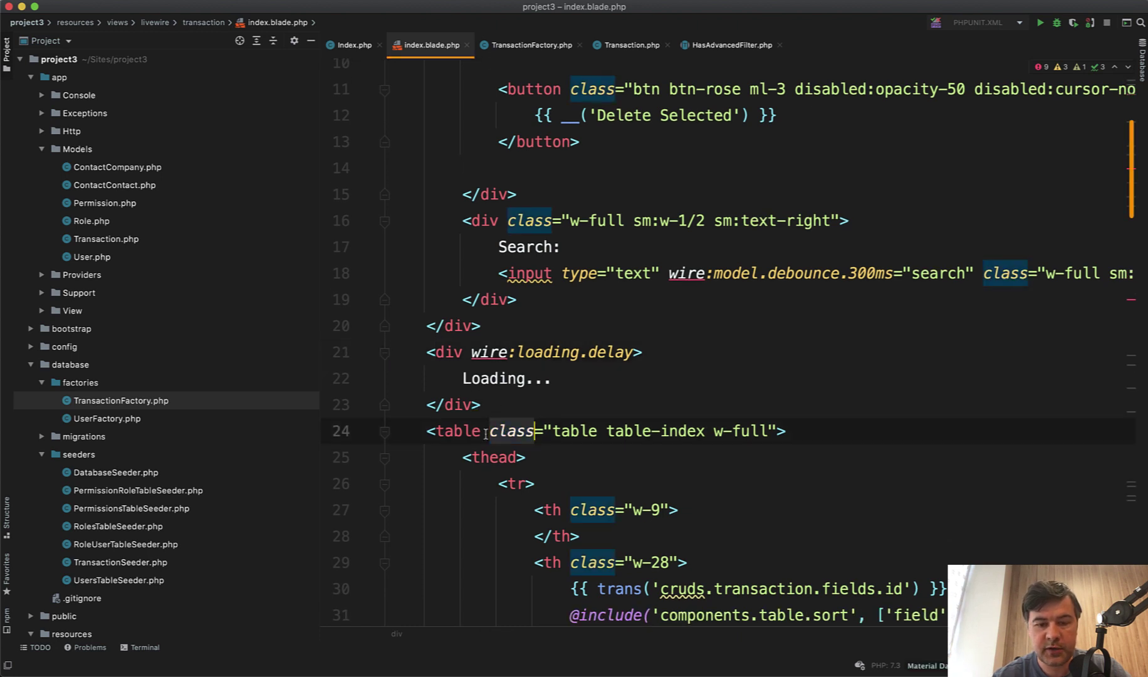
left_click(514, 406)
left_click(503, 352)
left_click(518, 328)
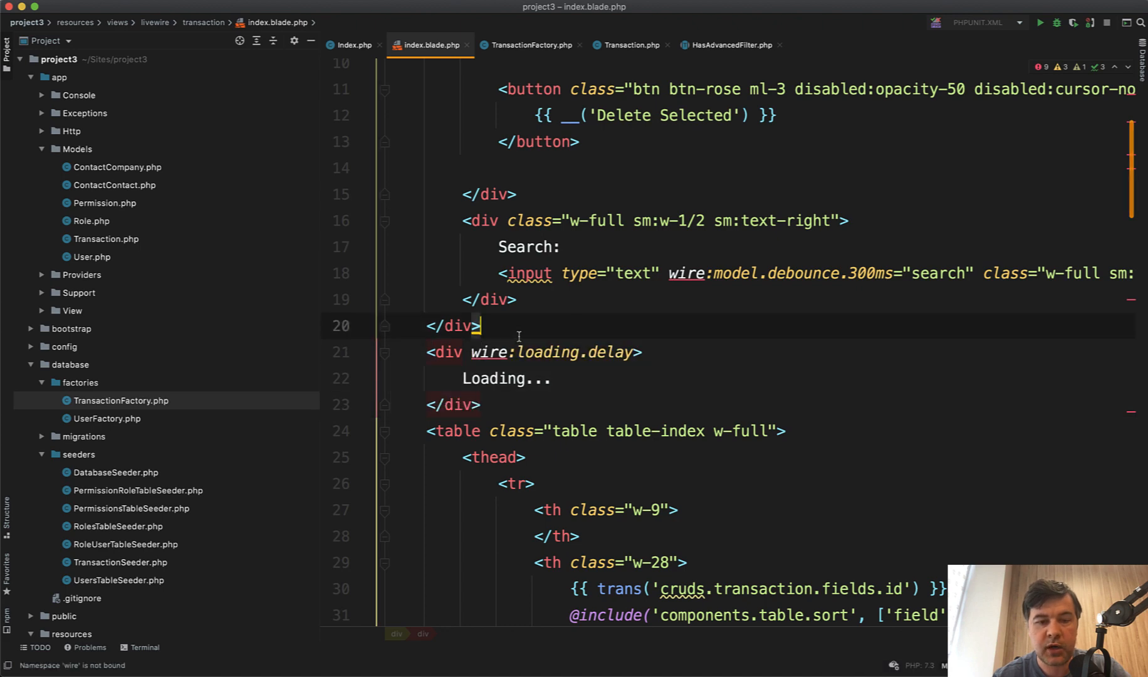
left_click(528, 378)
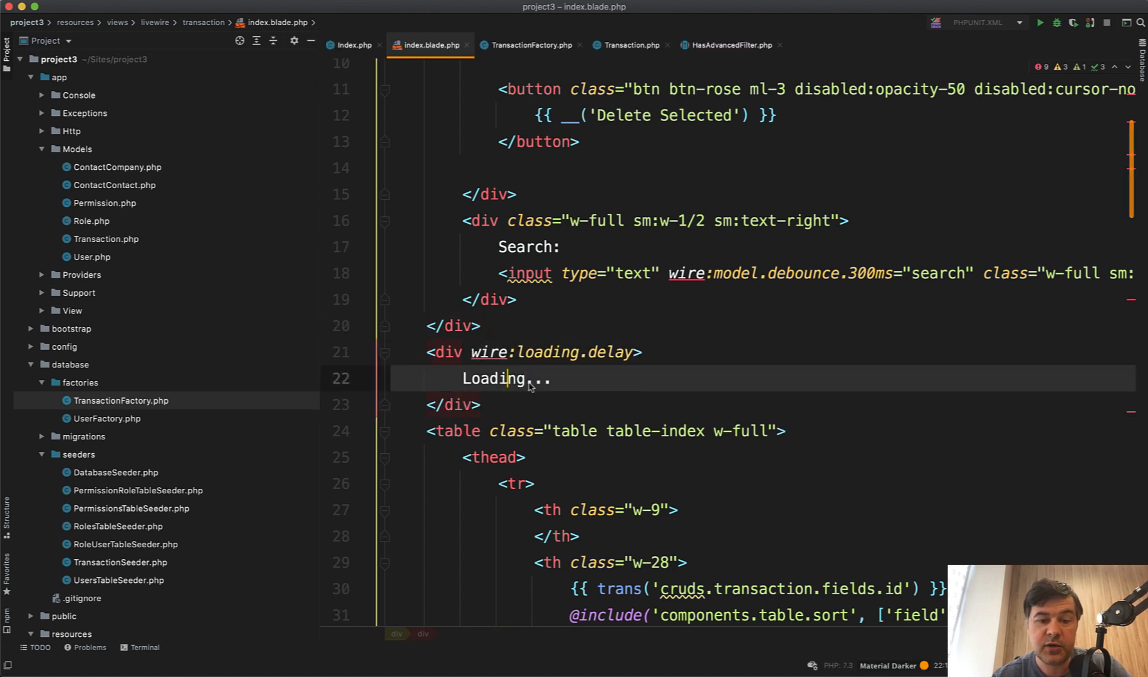
left_click(530, 380)
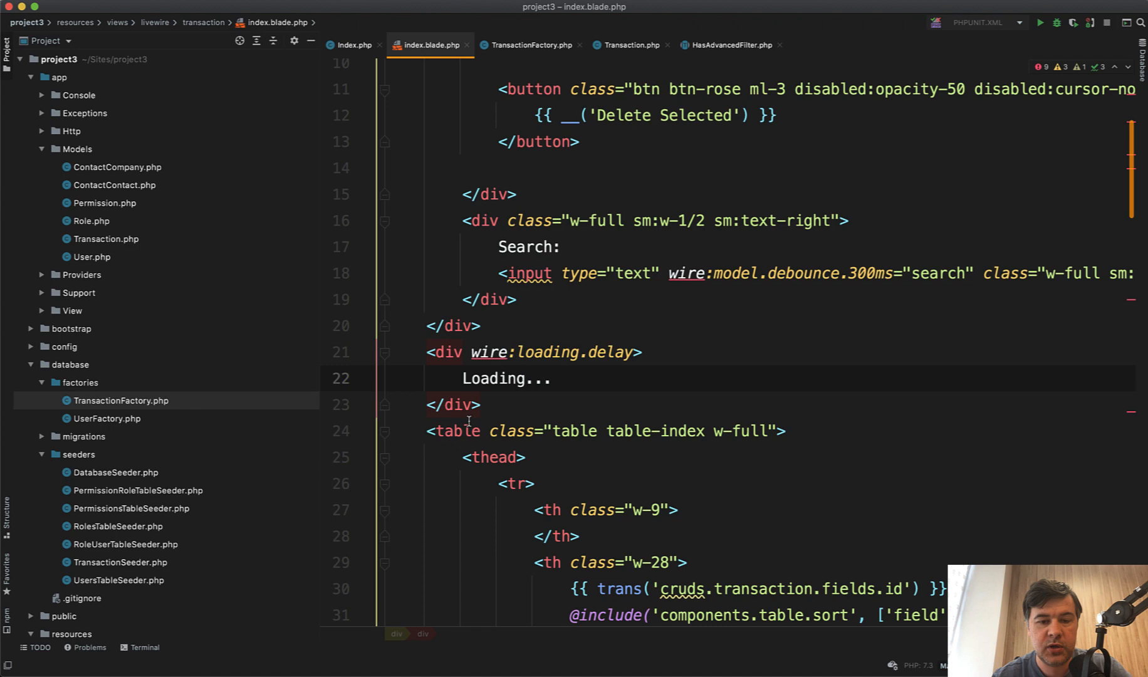
left_click(581, 353)
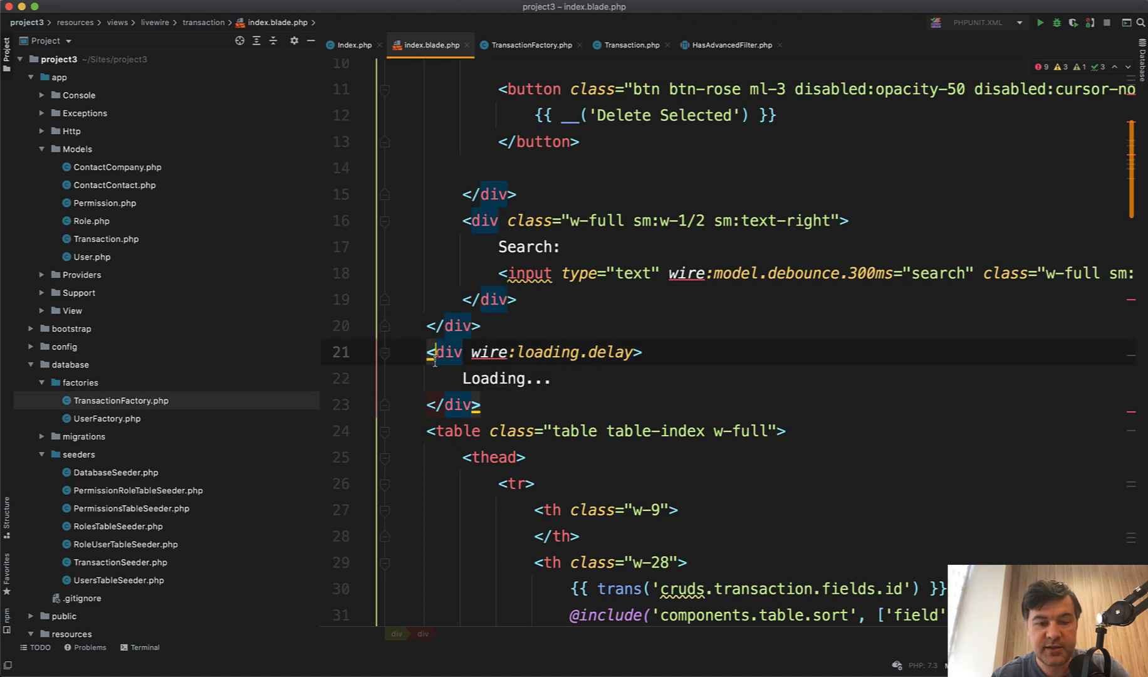
left_click(449, 405)
key("ctrl+Tab")
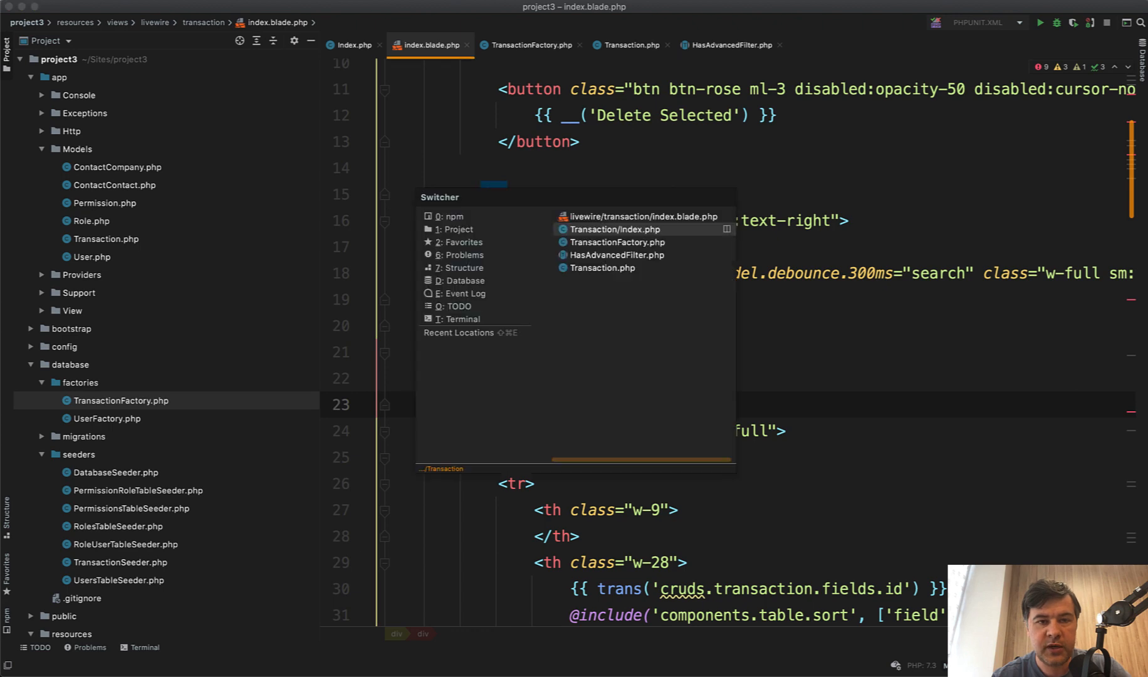
key("Return")
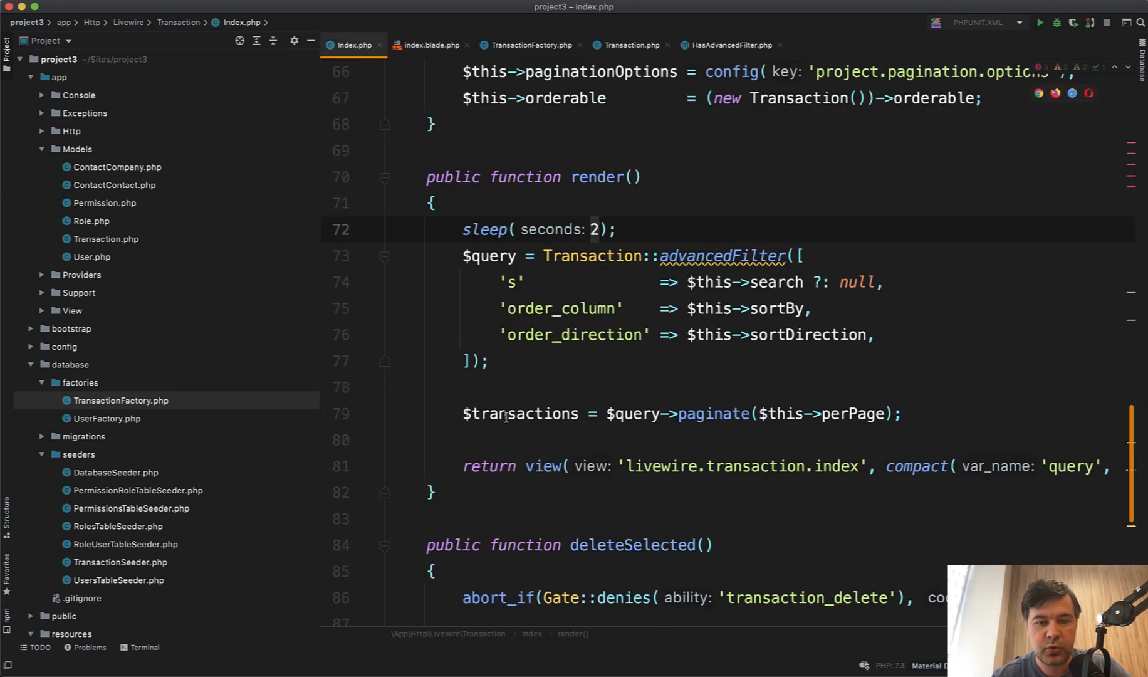
key("ctrl+Tab")
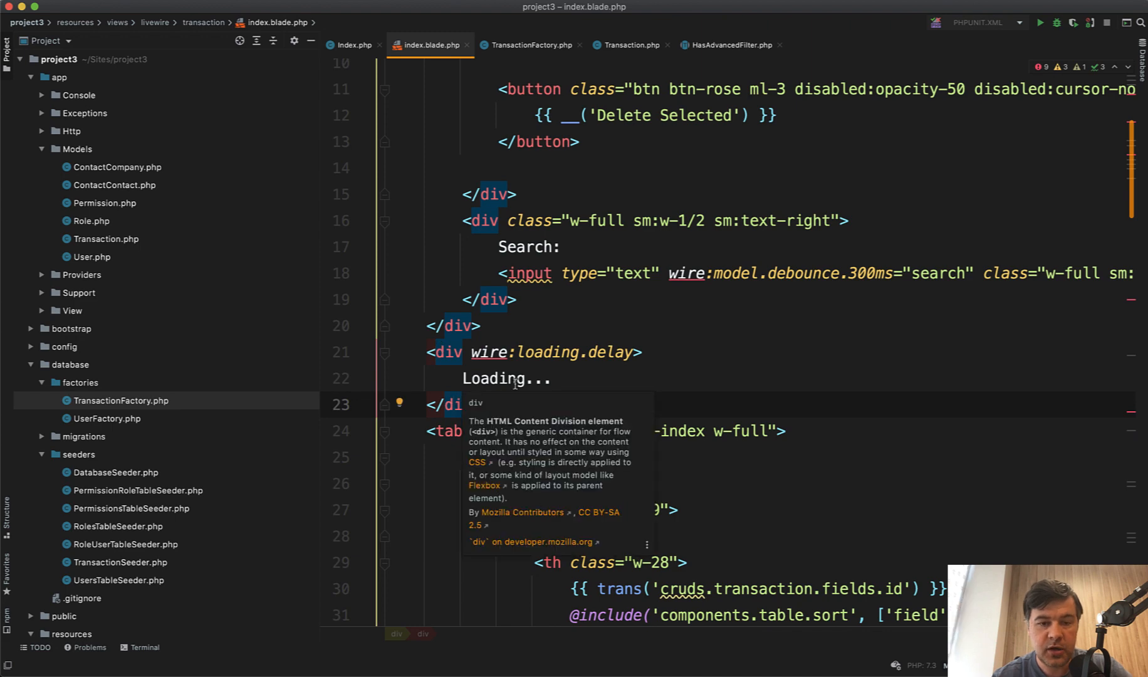
key("ctrl+Tab")
double_click(491, 230)
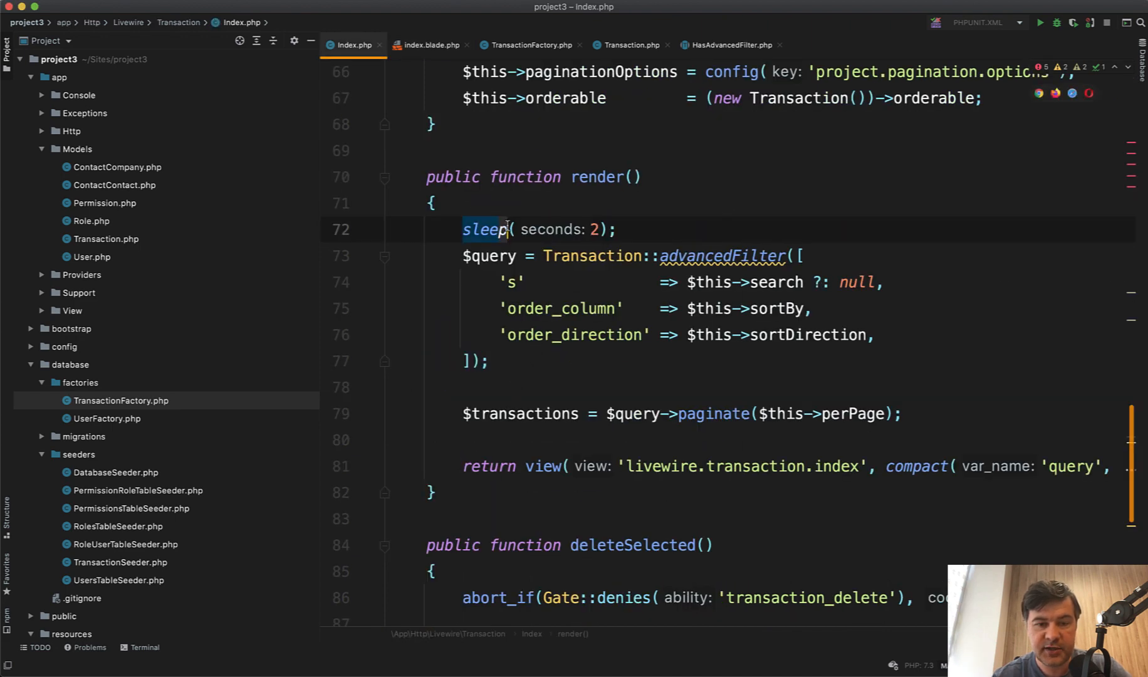
key("ctrl+Tab")
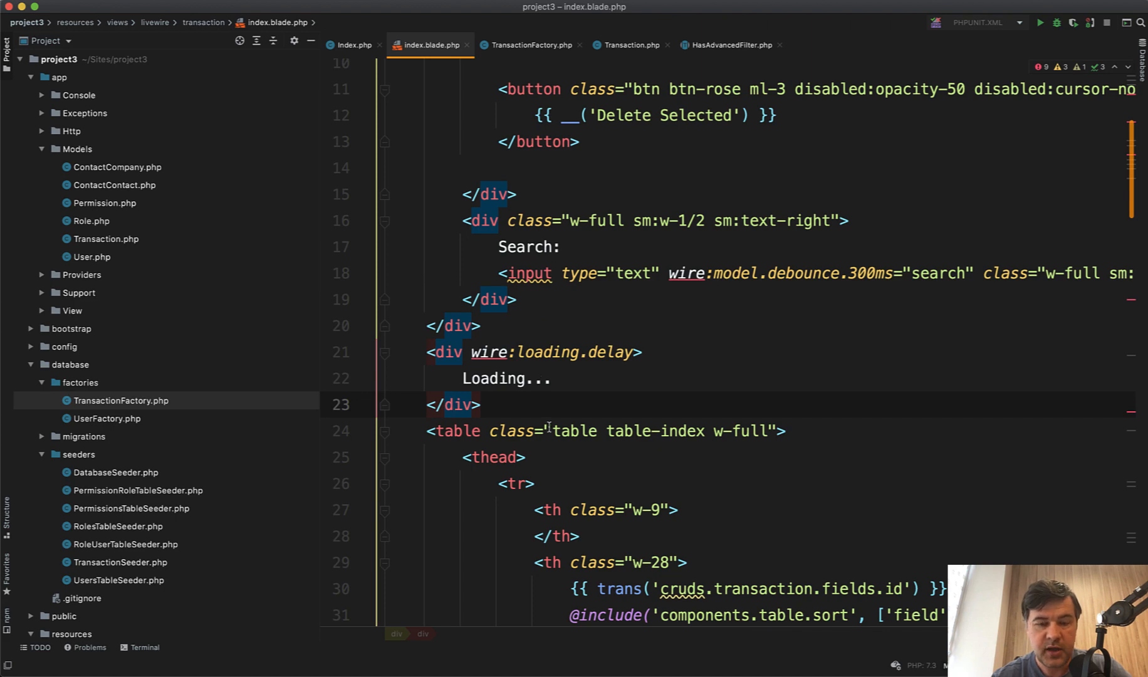
left_click(610, 352)
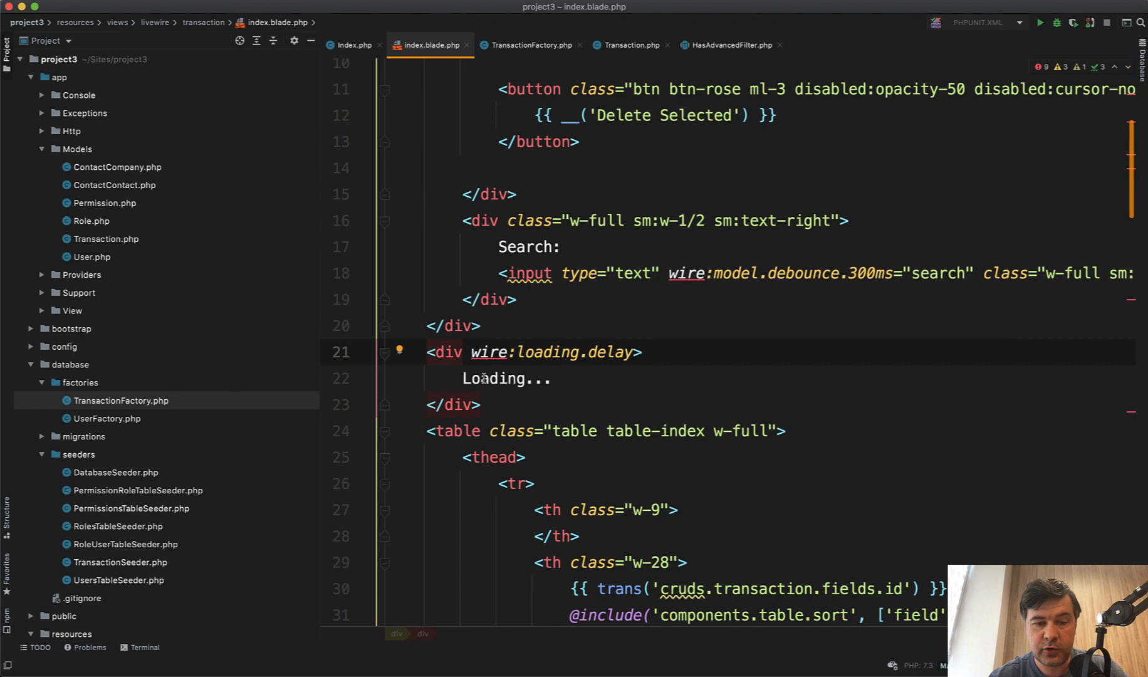
left_click(482, 378)
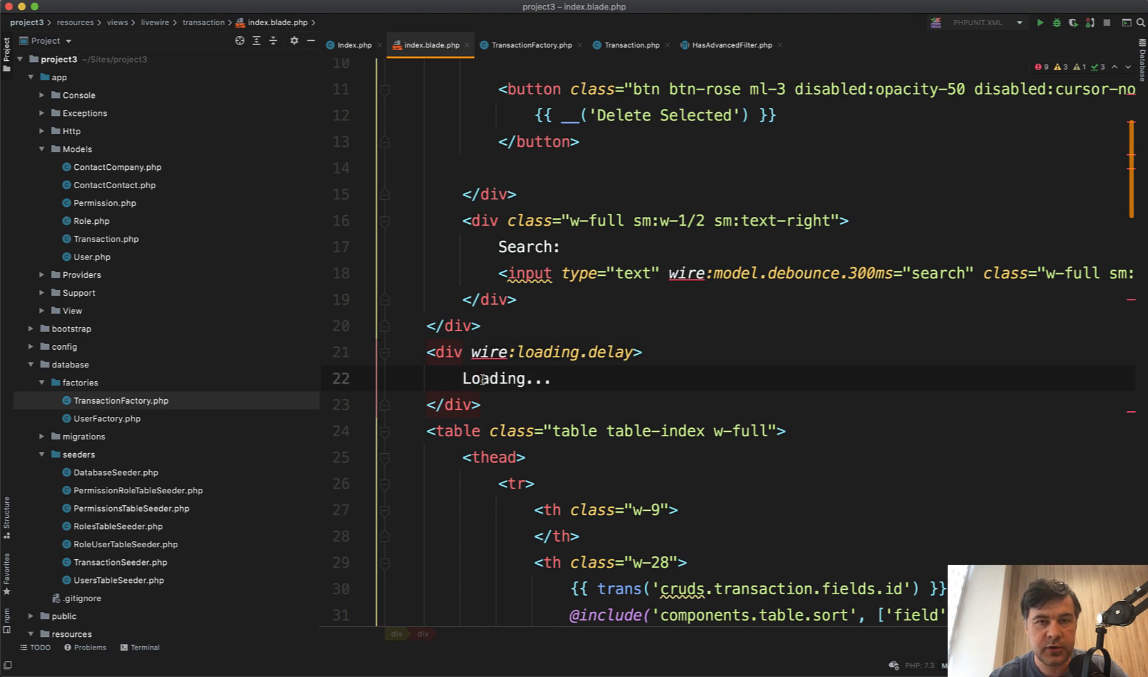
scroll(483, 378, "down", 3)
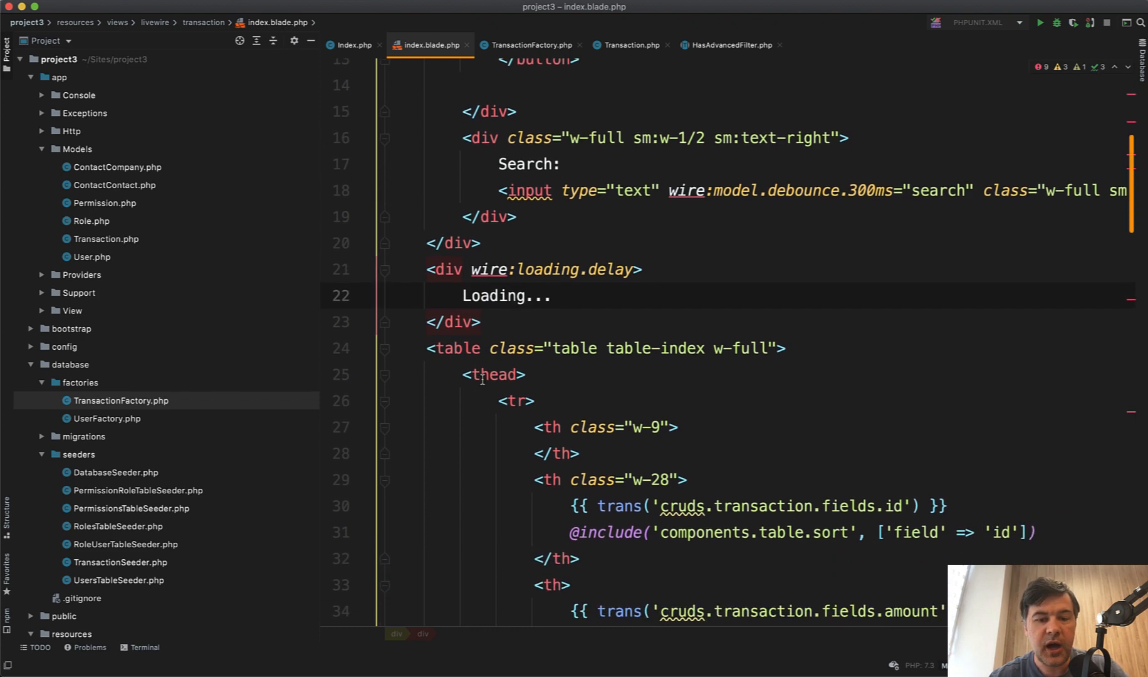
Copy wire:loading.remove from the table tag onto the card-body div on line 88
left_click(483, 346)
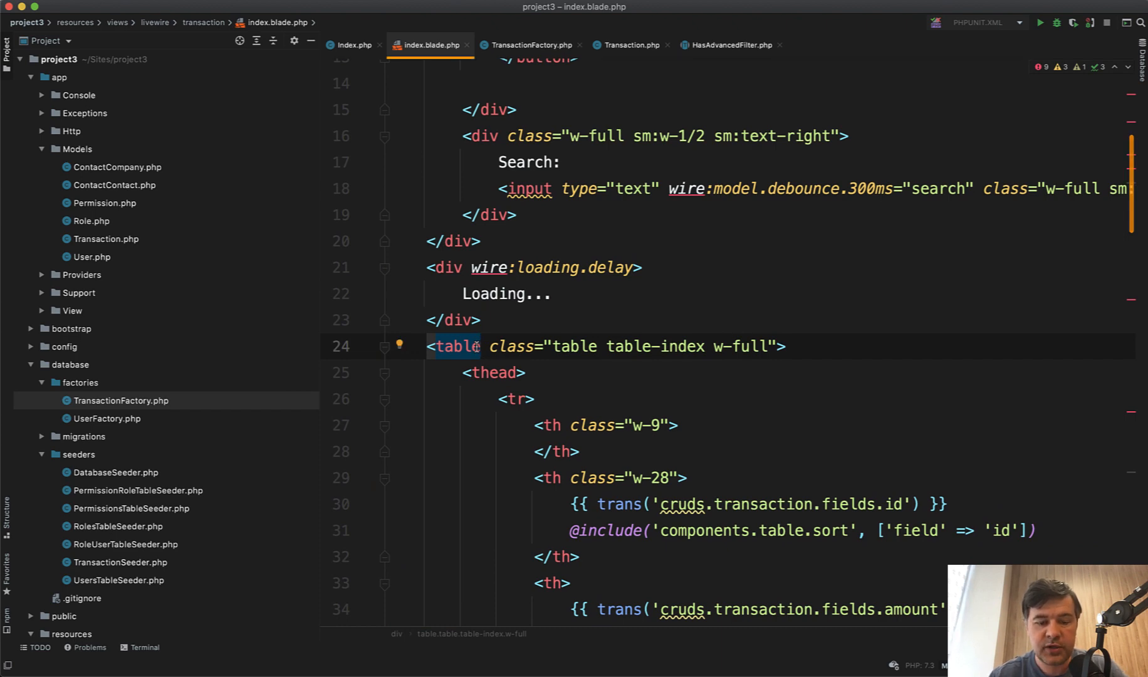
type("wire:")
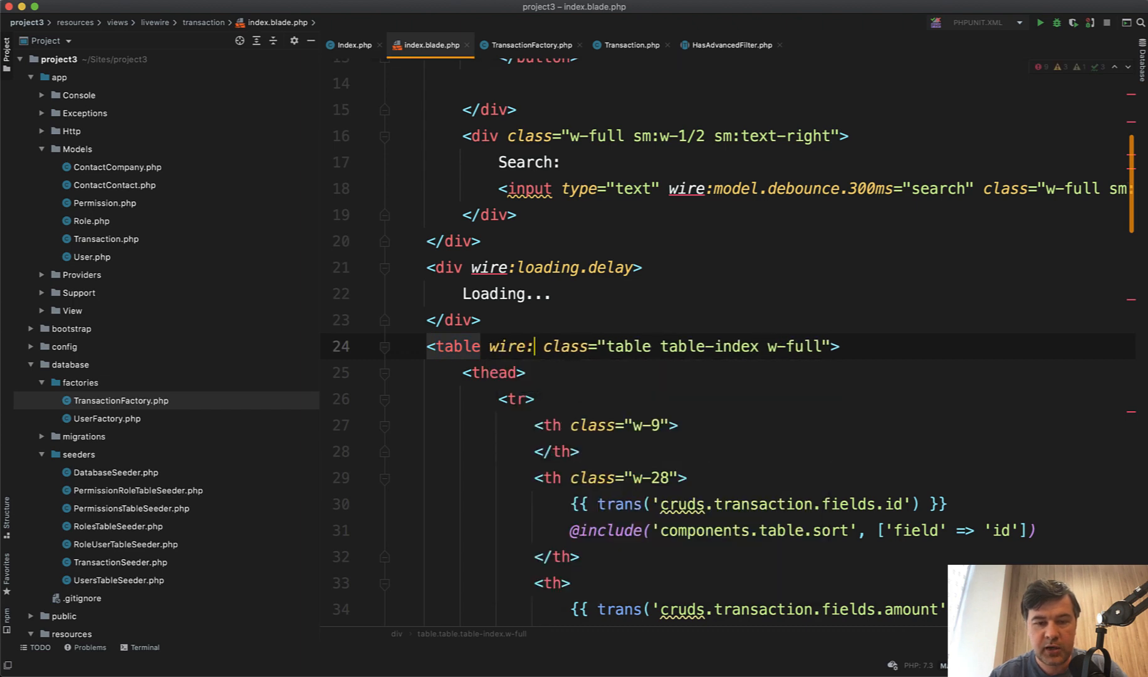
type("loading.")
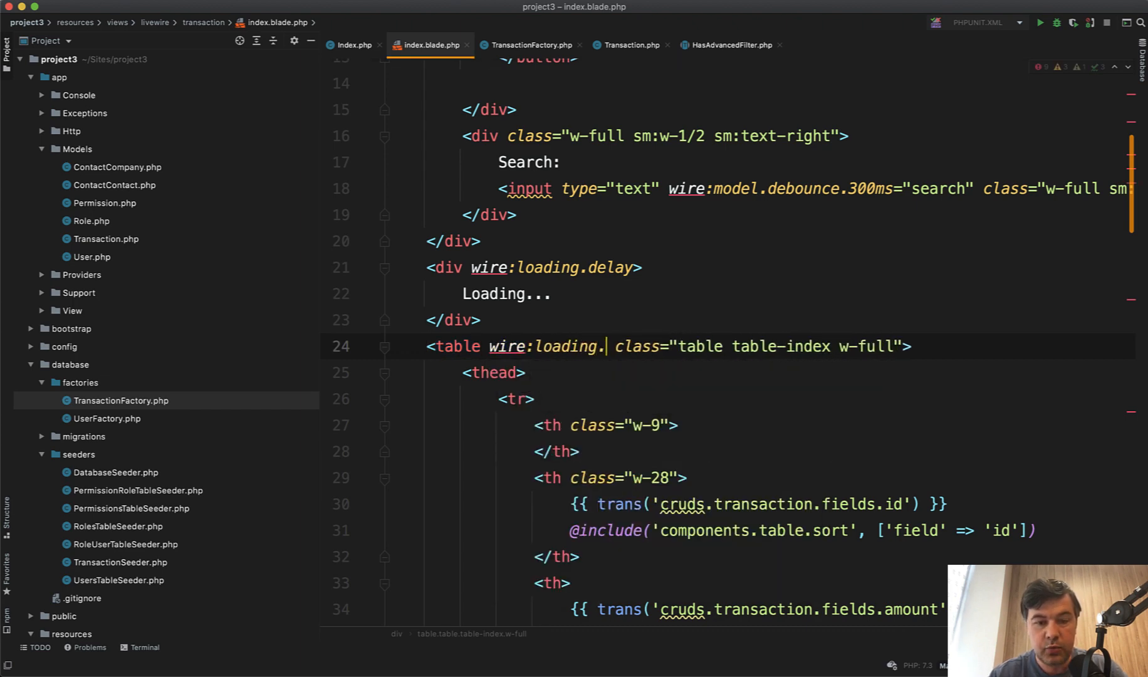
type("remove")
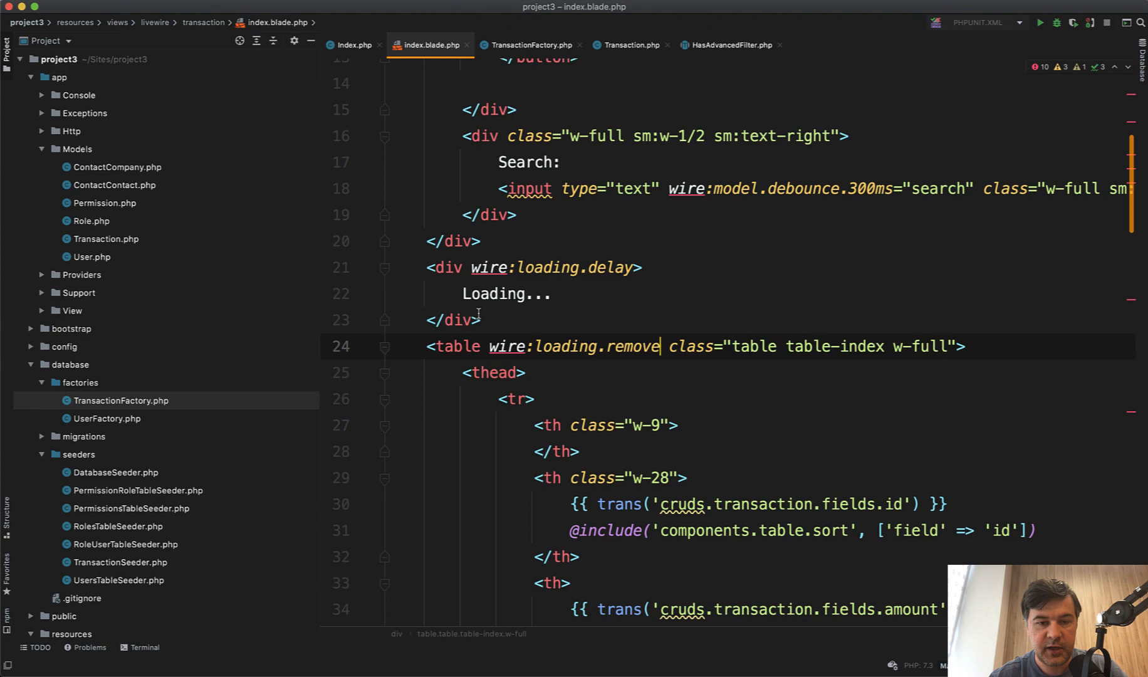
left_click(489, 346)
left_click_drag(489, 346, 664, 349)
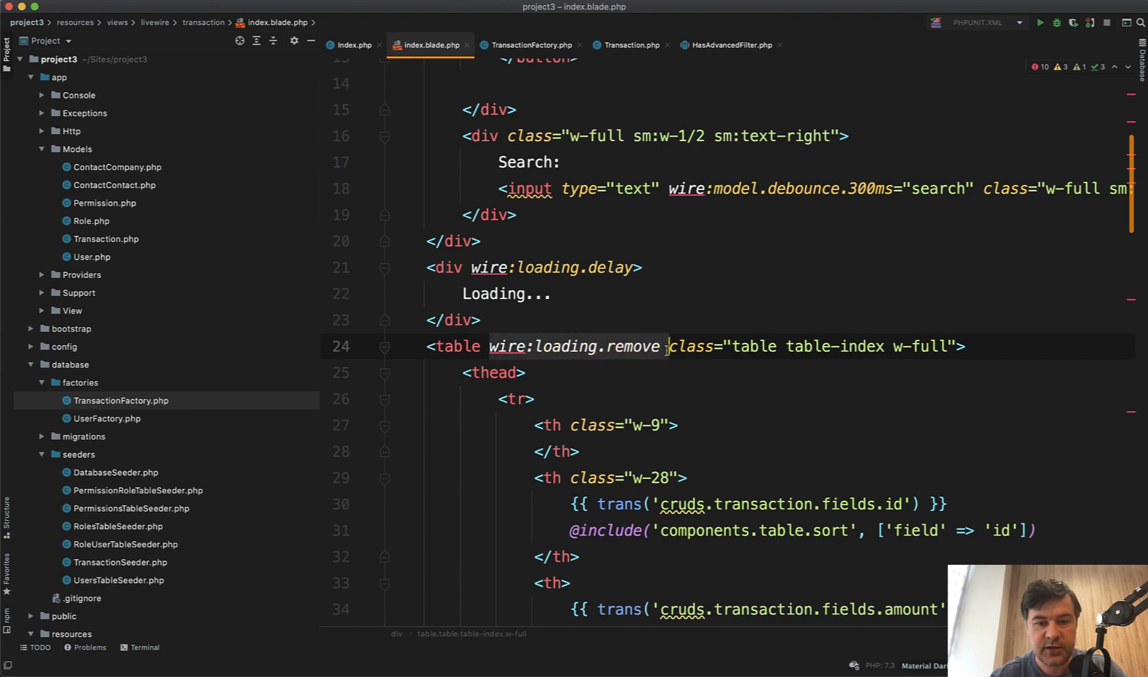
scroll(574, 444, "down", 8)
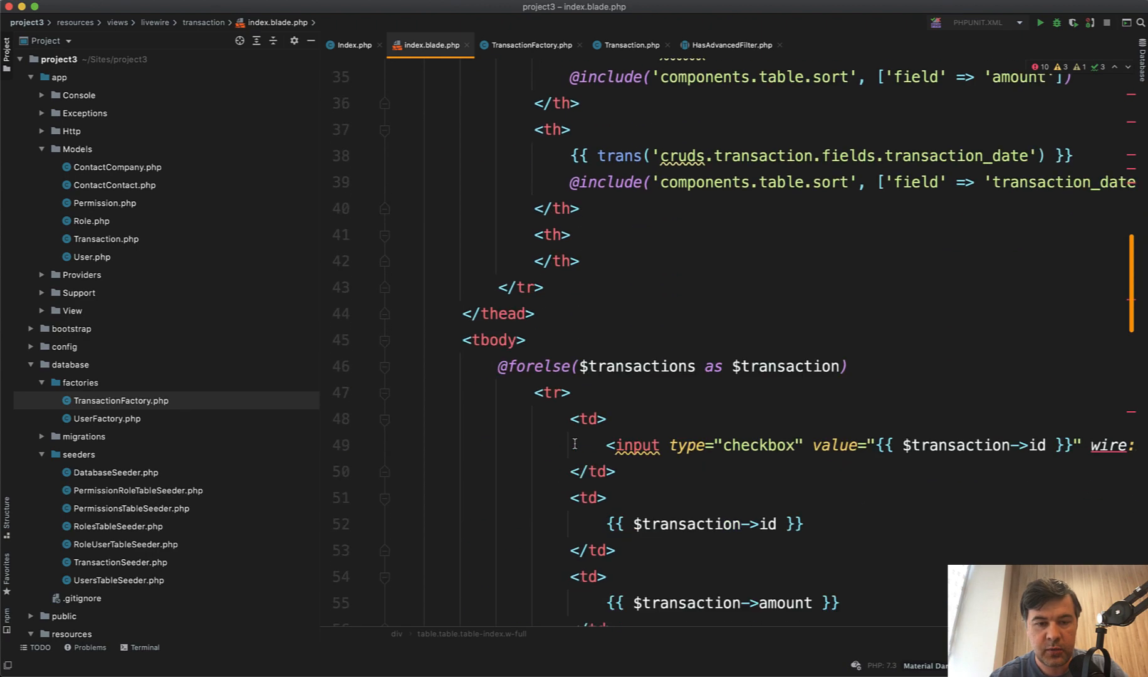
scroll(574, 443, "down", 6)
scroll(574, 443, "down", 6)
scroll(575, 444, "down", 5)
scroll(574, 443, "down", 2)
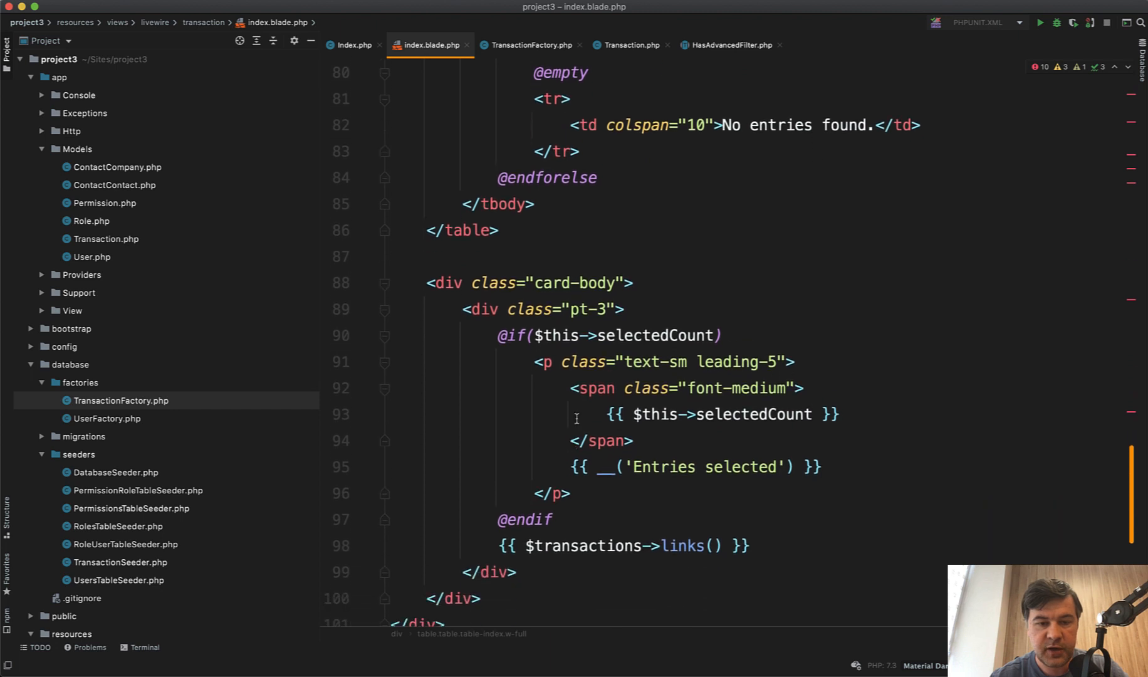
scroll(505, 340, "down", 1)
left_click(464, 251)
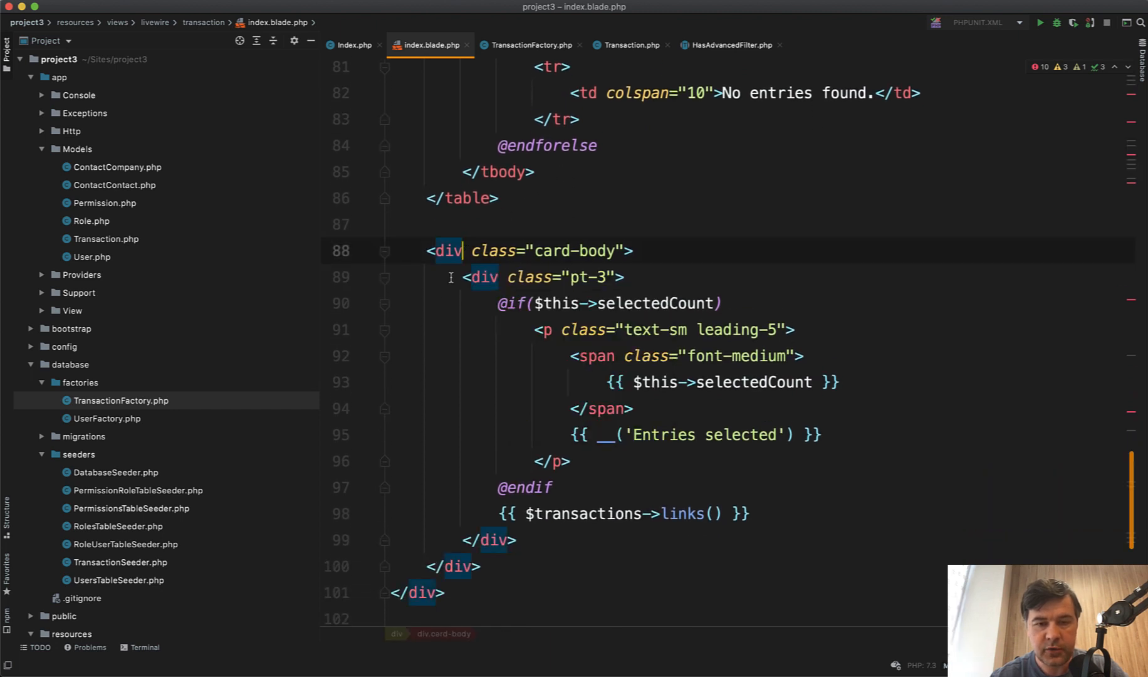
type("wire:loading.remove")
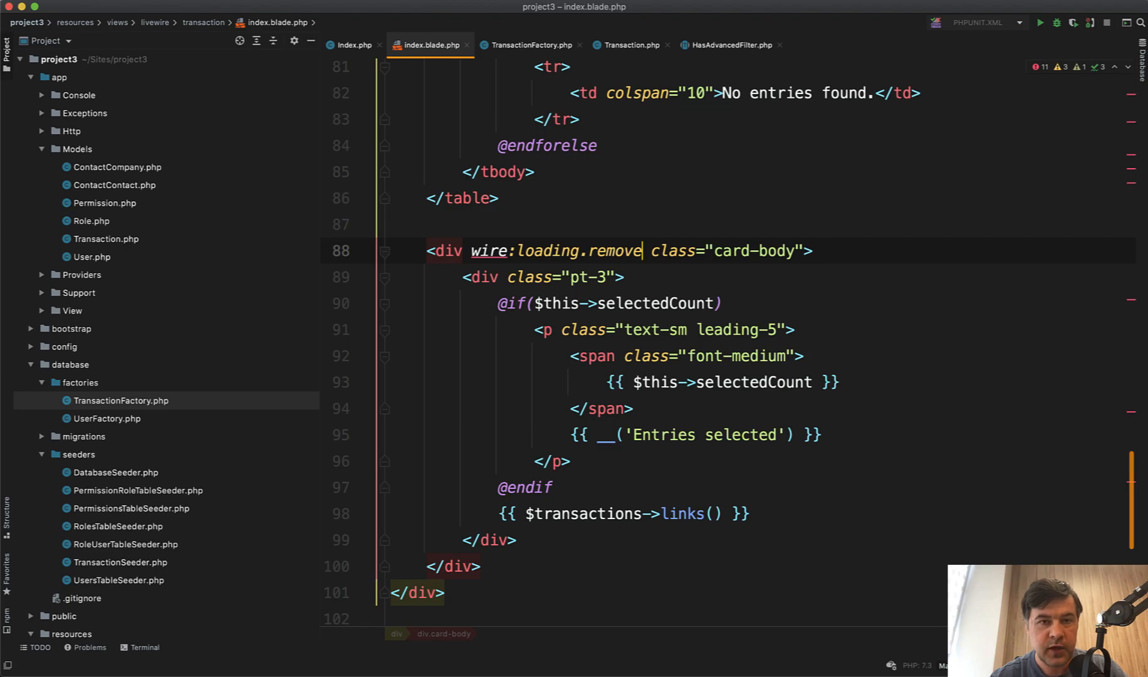
In Chrome, choose 50 per page so only Loading... shows while the table is removed
key("super+Tab")
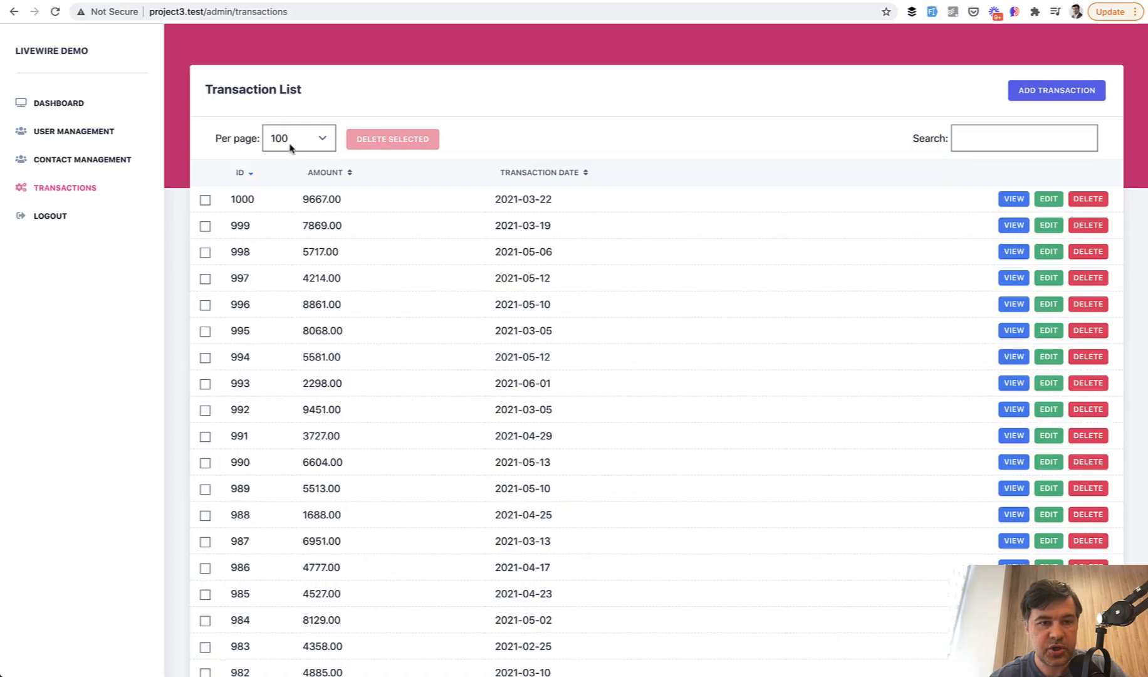
left_click(296, 138)
left_click(287, 126)
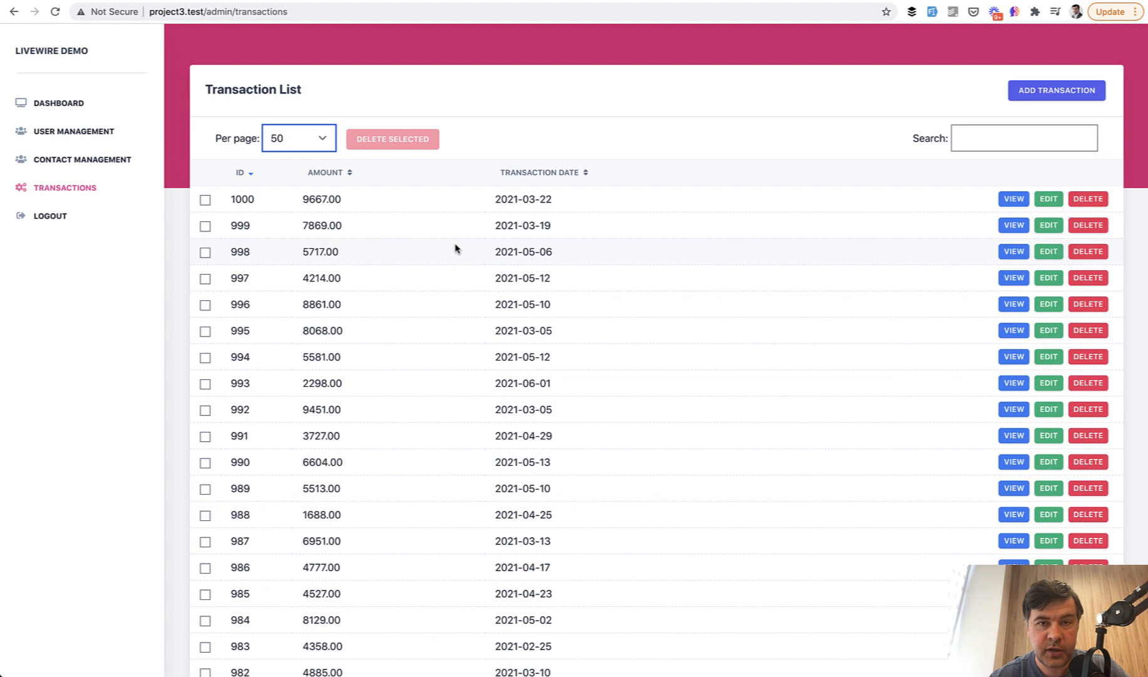
Change line 88's directive to wire:loading.class="invisible" and copy it
key("super+Tab")
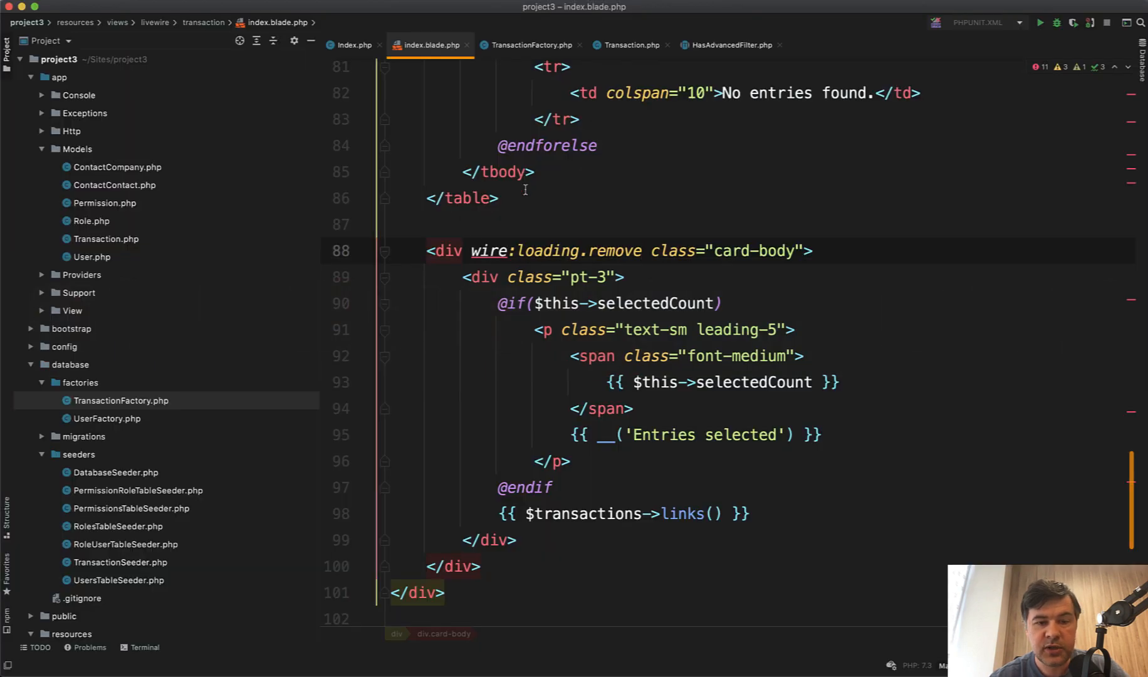
double_click(619, 251)
type("cl")
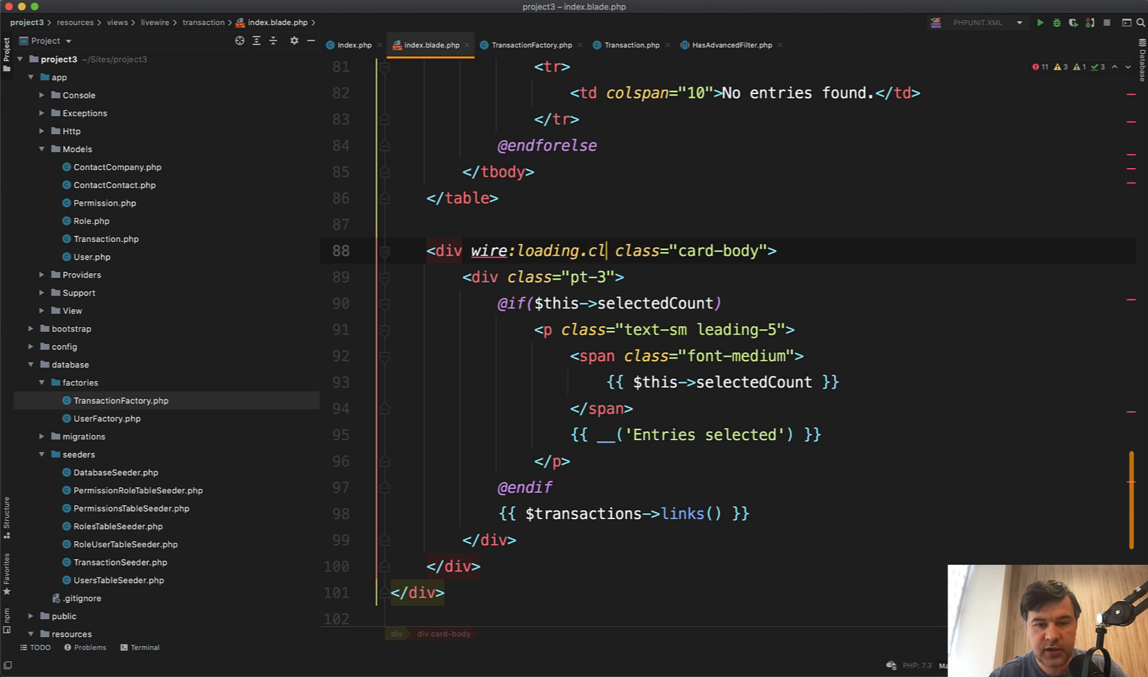
type("ass=\"")
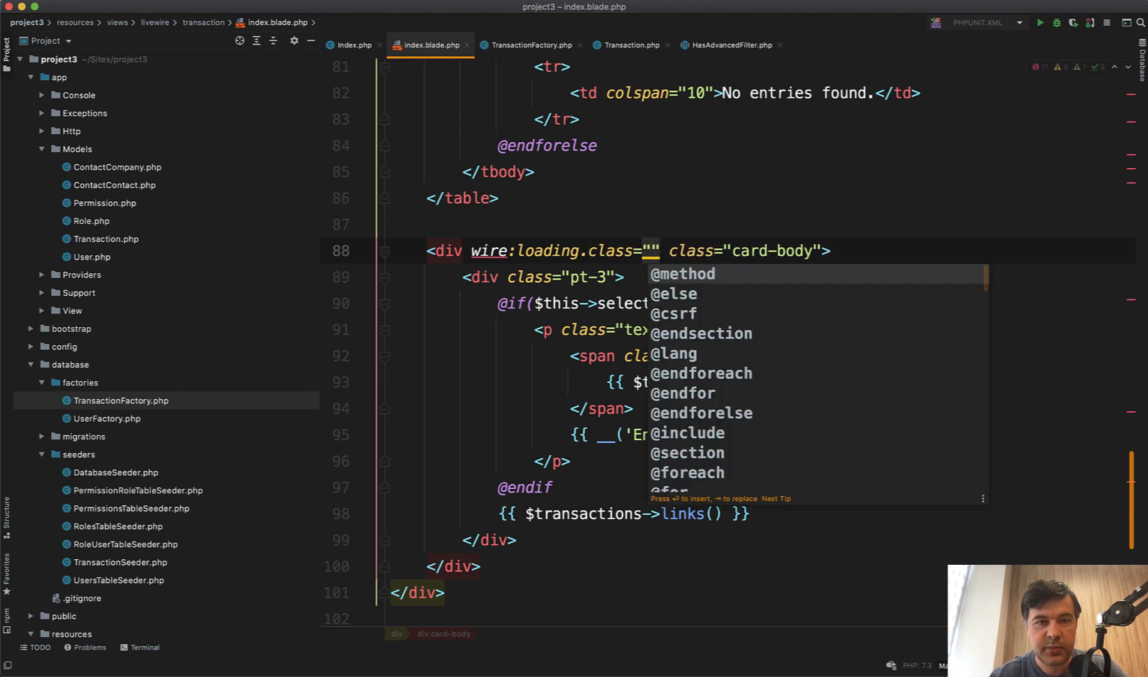
type("inv")
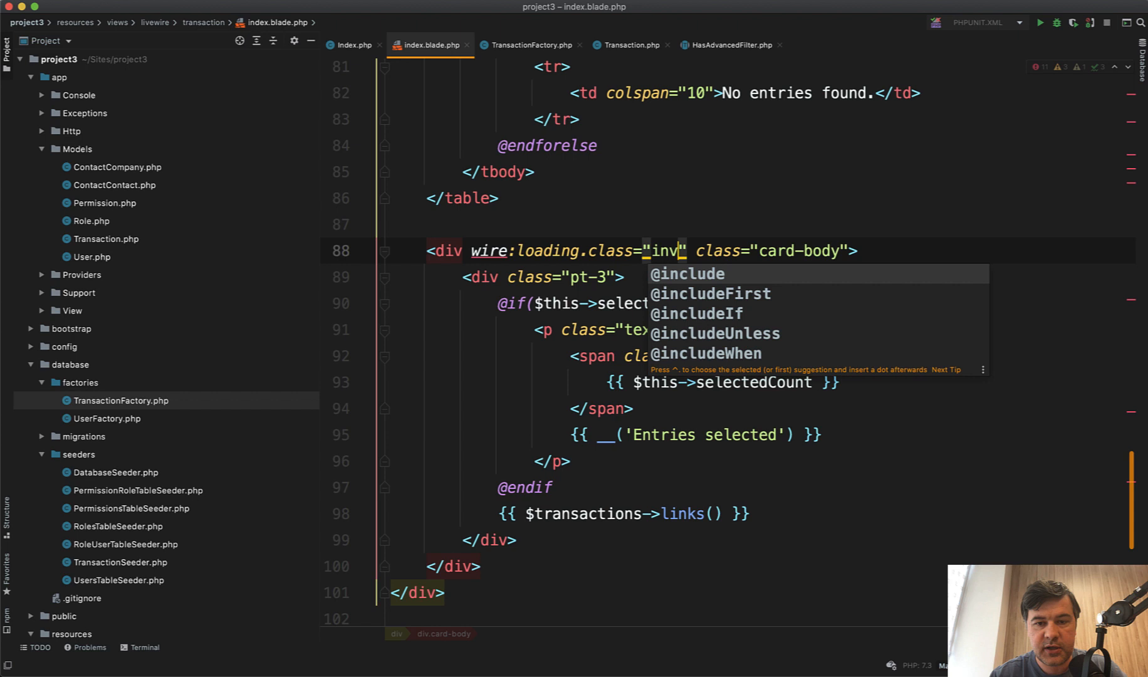
type("isible")
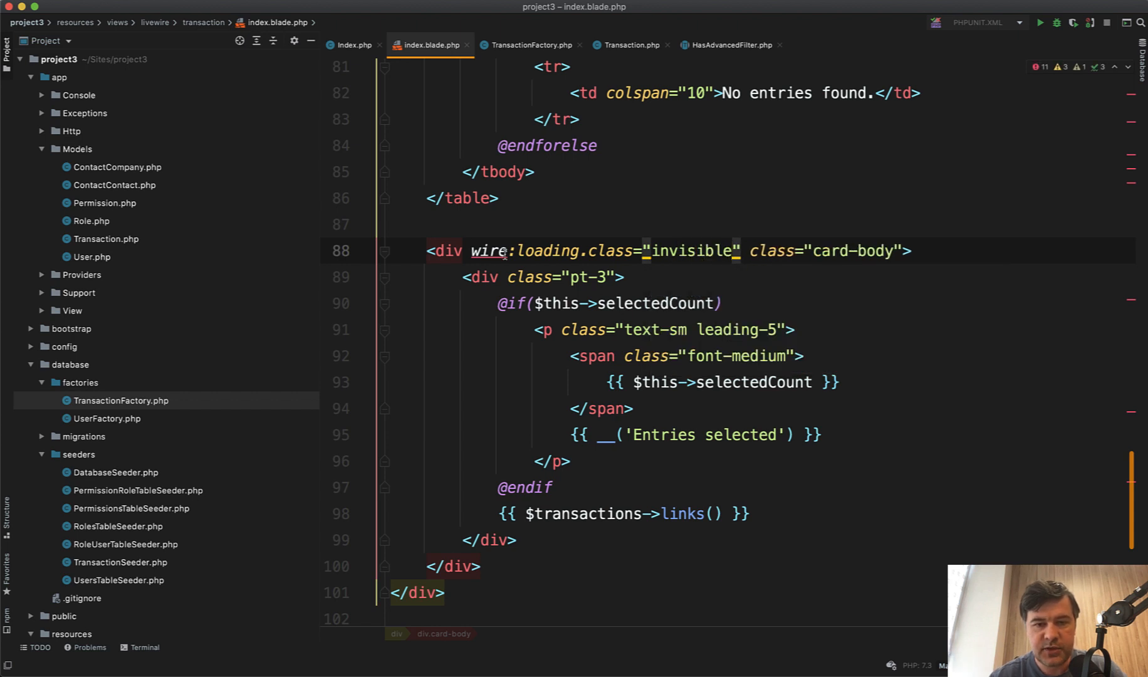
left_click_drag(472, 251, 740, 250)
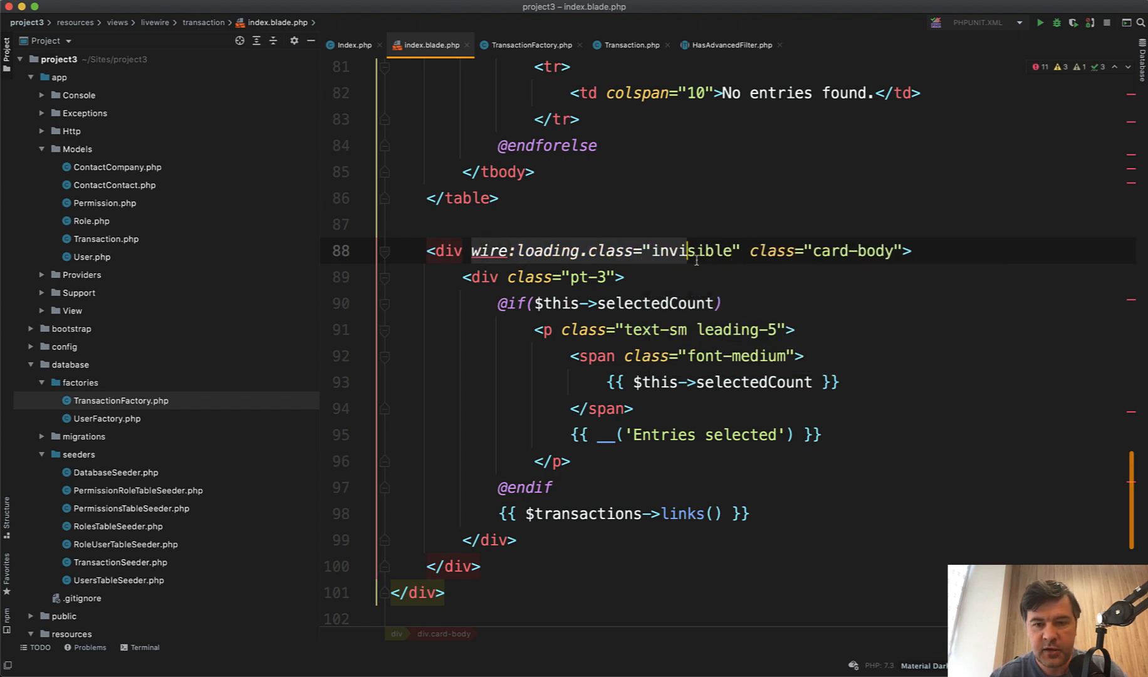
scroll(673, 359, "up", 8)
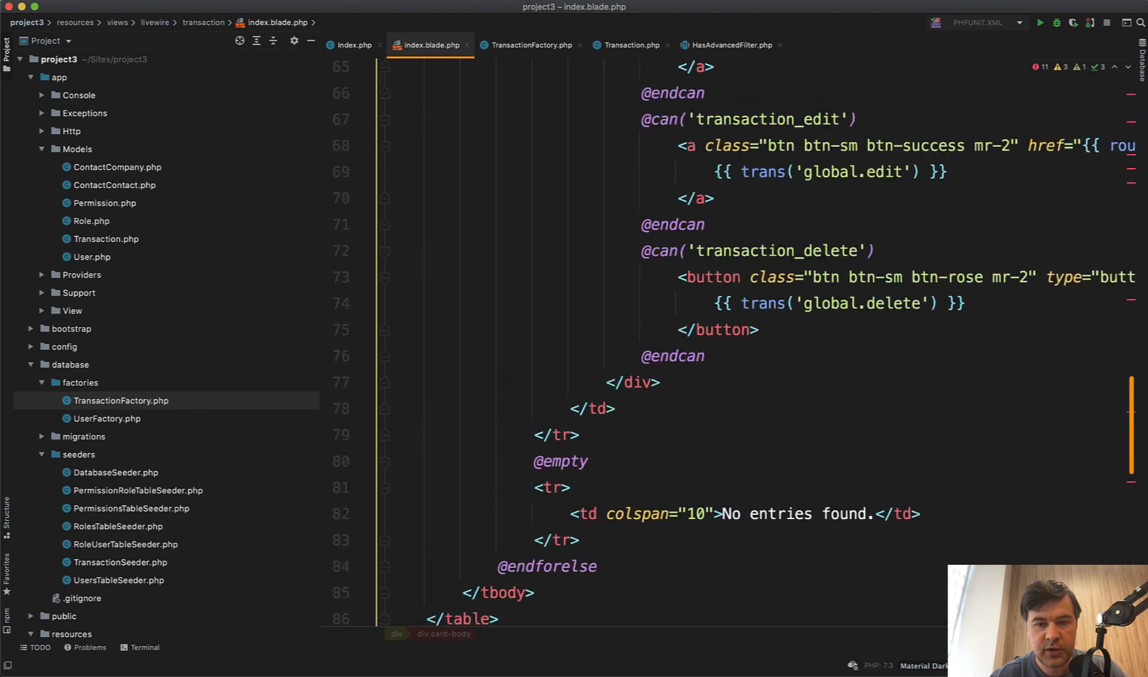
scroll(672, 359, "up", 8)
scroll(673, 359, "up", 5)
scroll(673, 359, "up", 5)
scroll(542, 333, "up", 4)
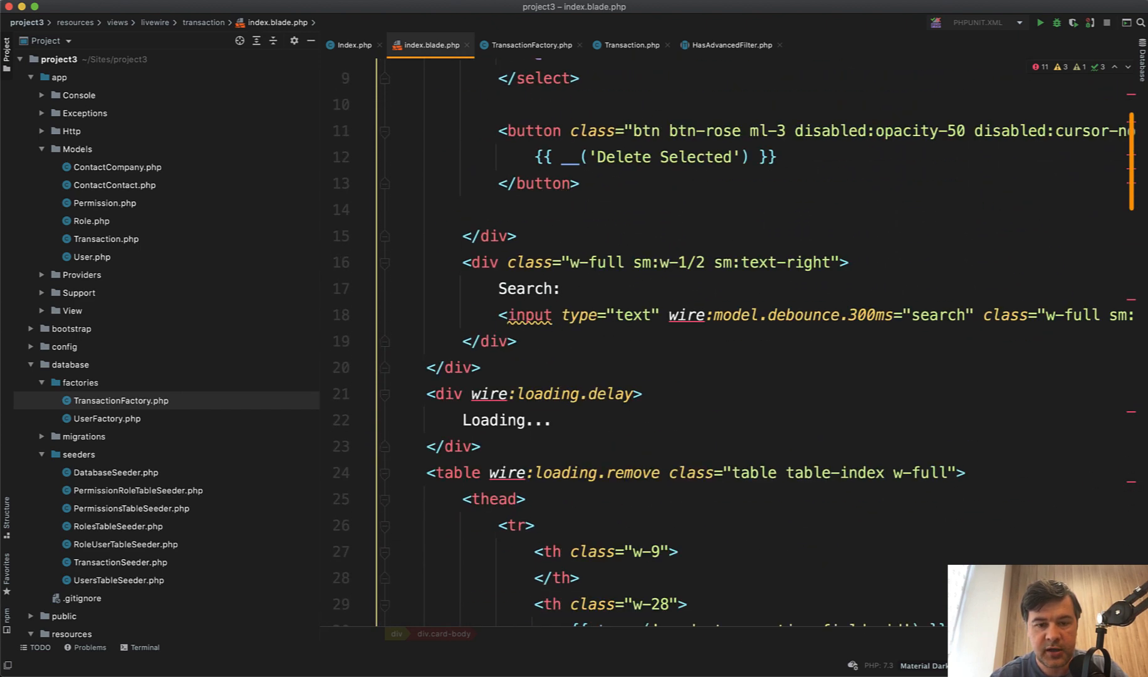
scroll(541, 333, "down", 2)
Paste the invisible-class directive over the table tag's wire:loading.remove, then return to Chrome
left_click_drag(487, 363, 660, 364)
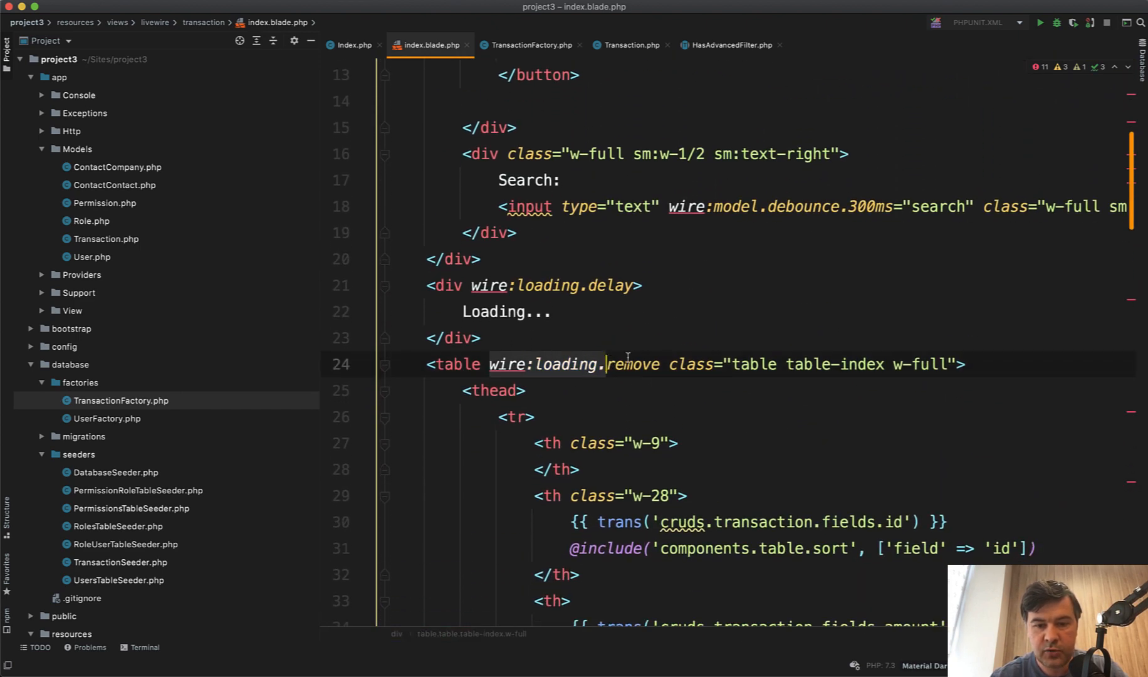
type("wire:loading.class=\"invisible\"")
key("super+s")
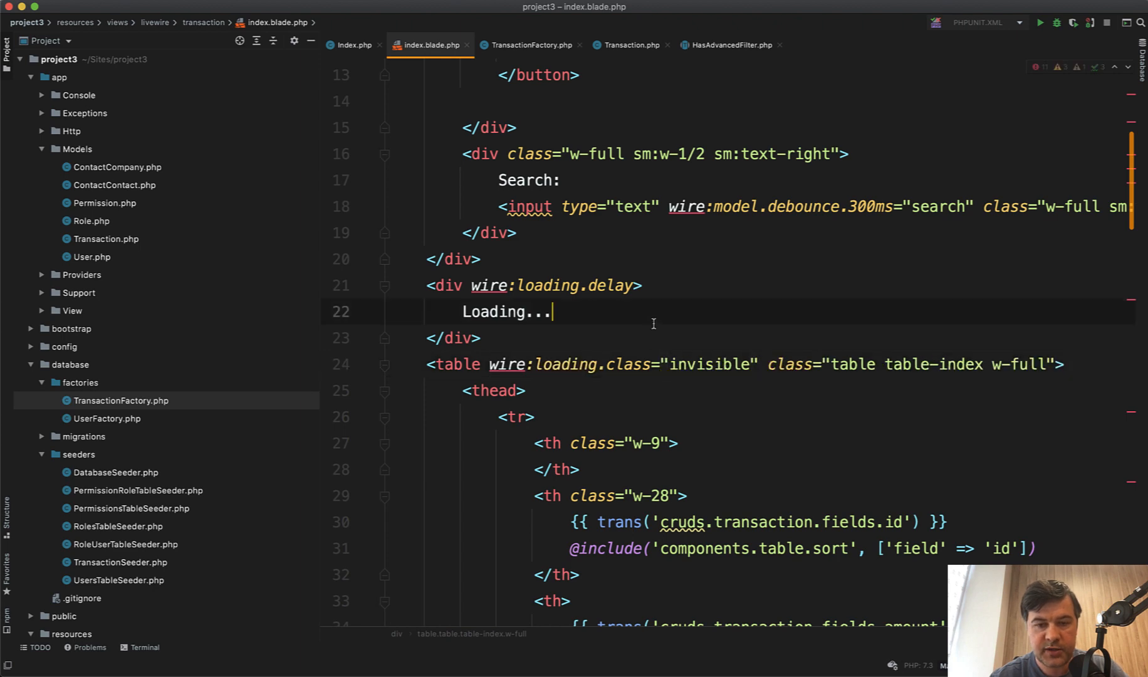
key("super+Tab")
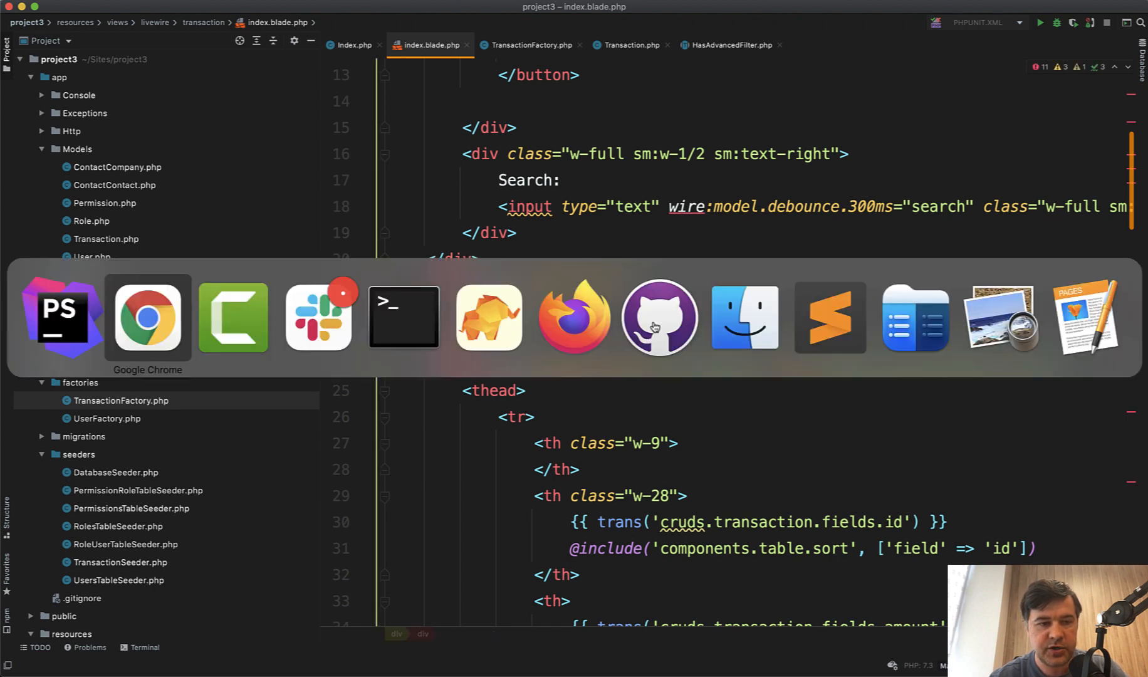
key("super+Tab")
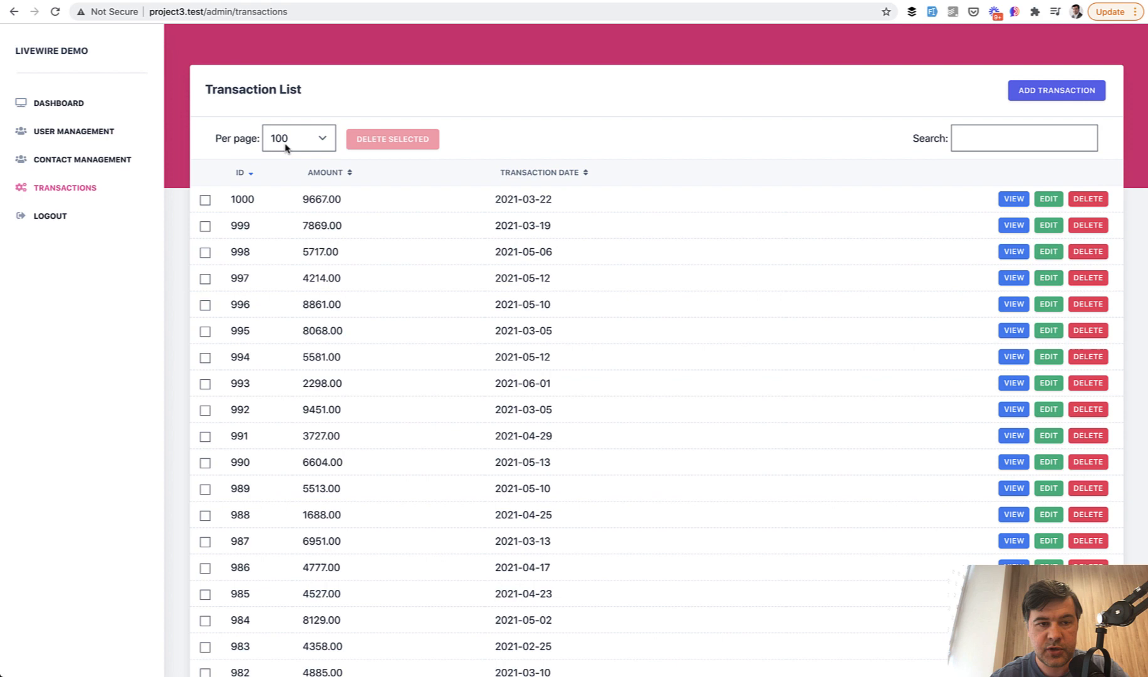
Choose 50 per page to see the table go invisible, then move to the Loading... block in PhpStorm
left_click(287, 139)
left_click(274, 123)
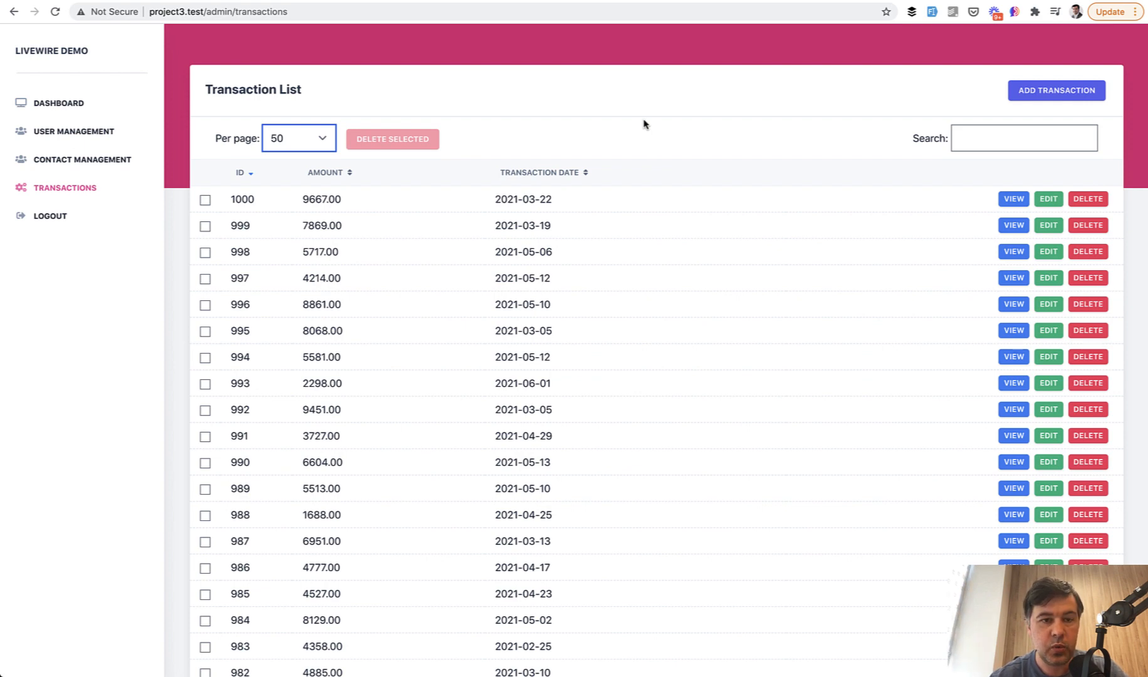
key("super+Tab")
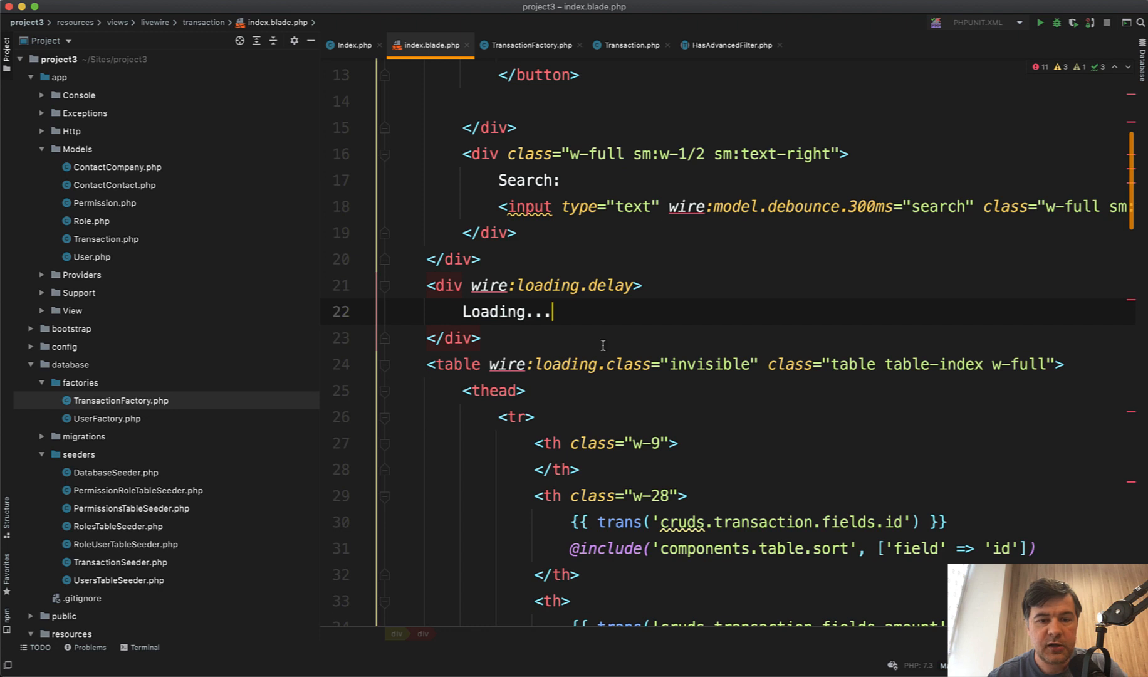
key("Down")
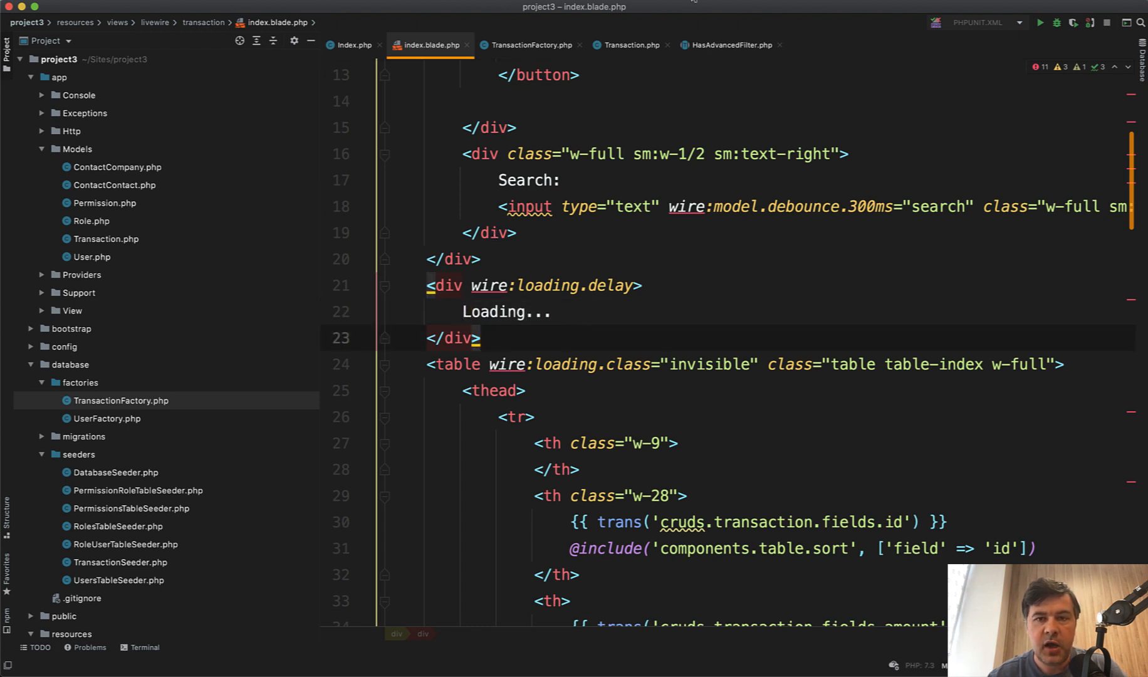
On Wicked Blocks' Alerts page, copy the Note alert block's HTML and return to PhpStorm
key("super+Tab")
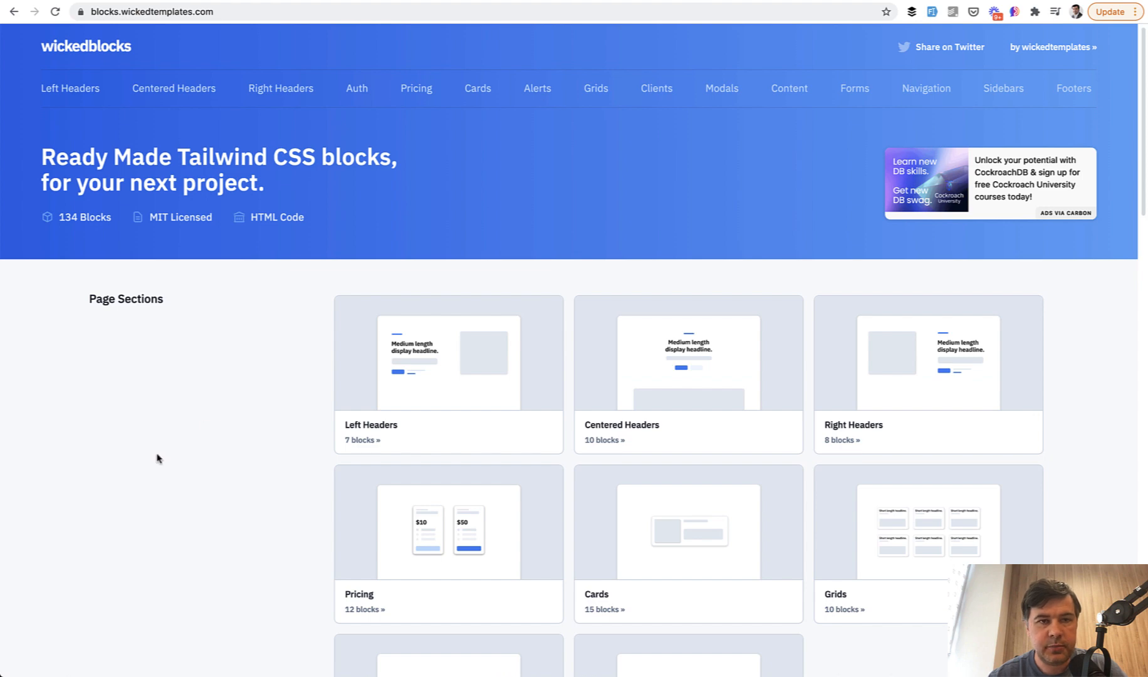
scroll(157, 458, "down", 1)
scroll(156, 459, "down", 3)
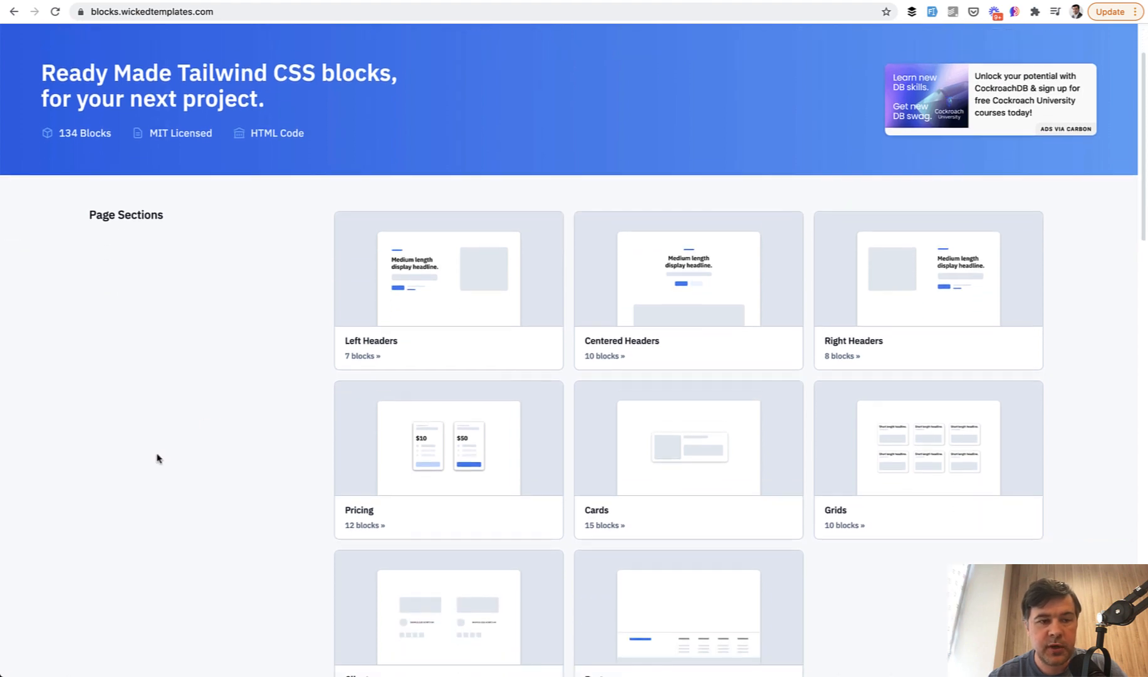
scroll(157, 459, "down", 3)
scroll(157, 459, "down", 1)
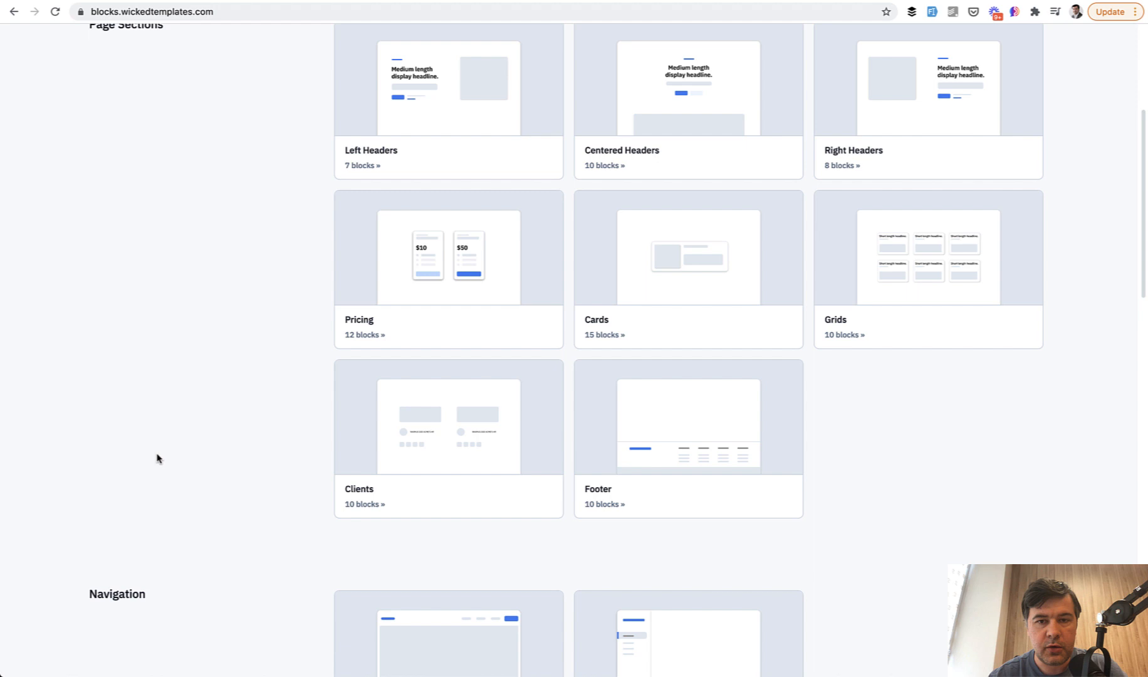
scroll(157, 459, "down", 2)
scroll(157, 459, "down", 3)
scroll(157, 459, "down", 2)
scroll(157, 459, "down", 3)
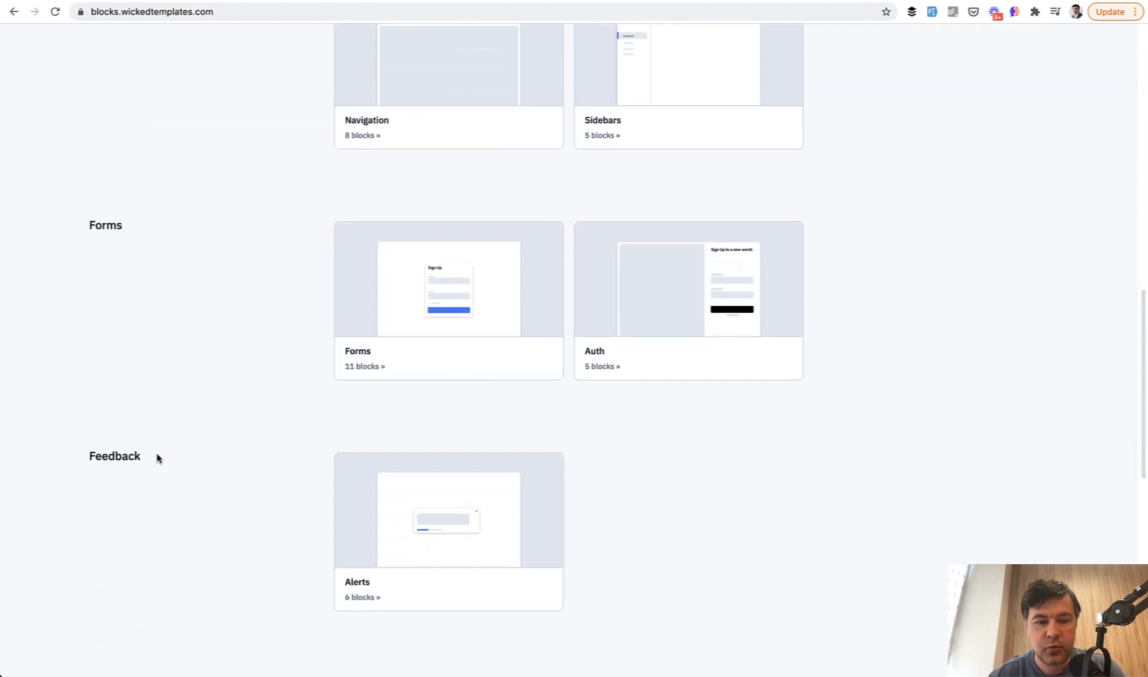
scroll(156, 459, "down", 2)
scroll(157, 459, "down", 2)
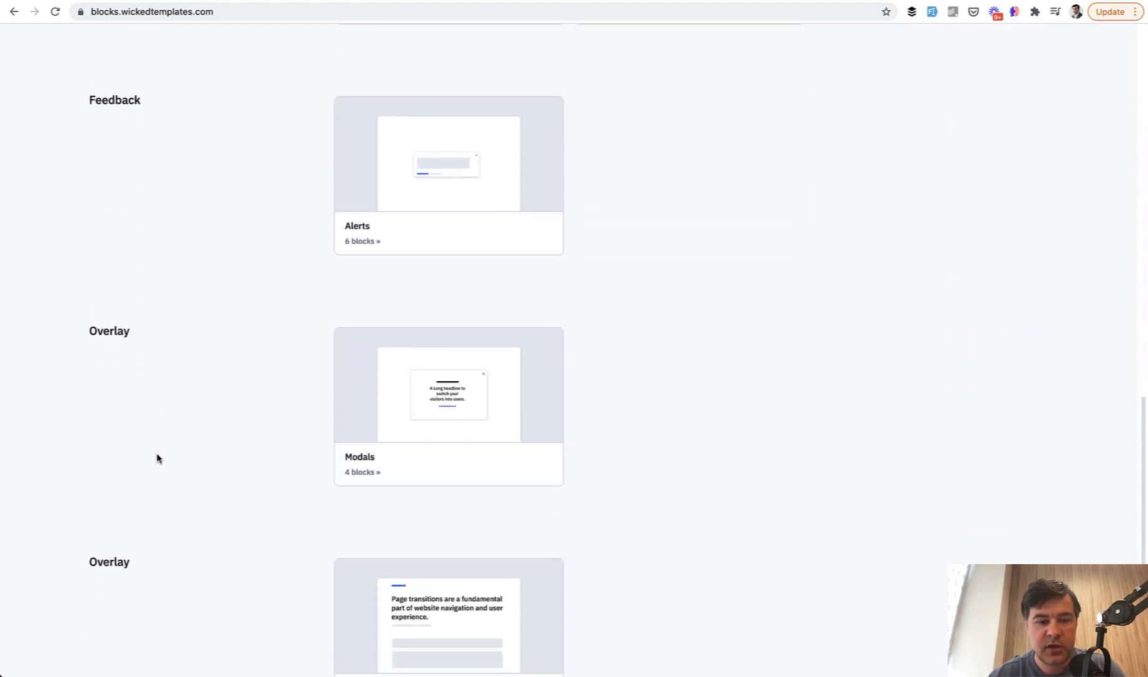
left_click(378, 232)
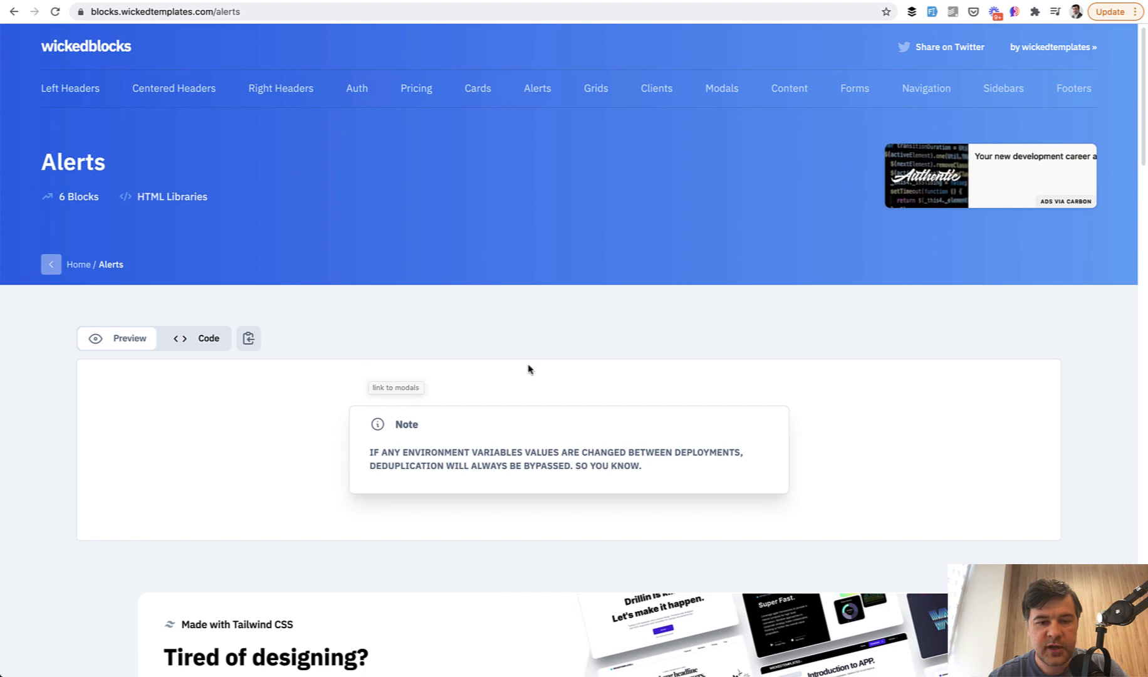
scroll(449, 378, "down", 2)
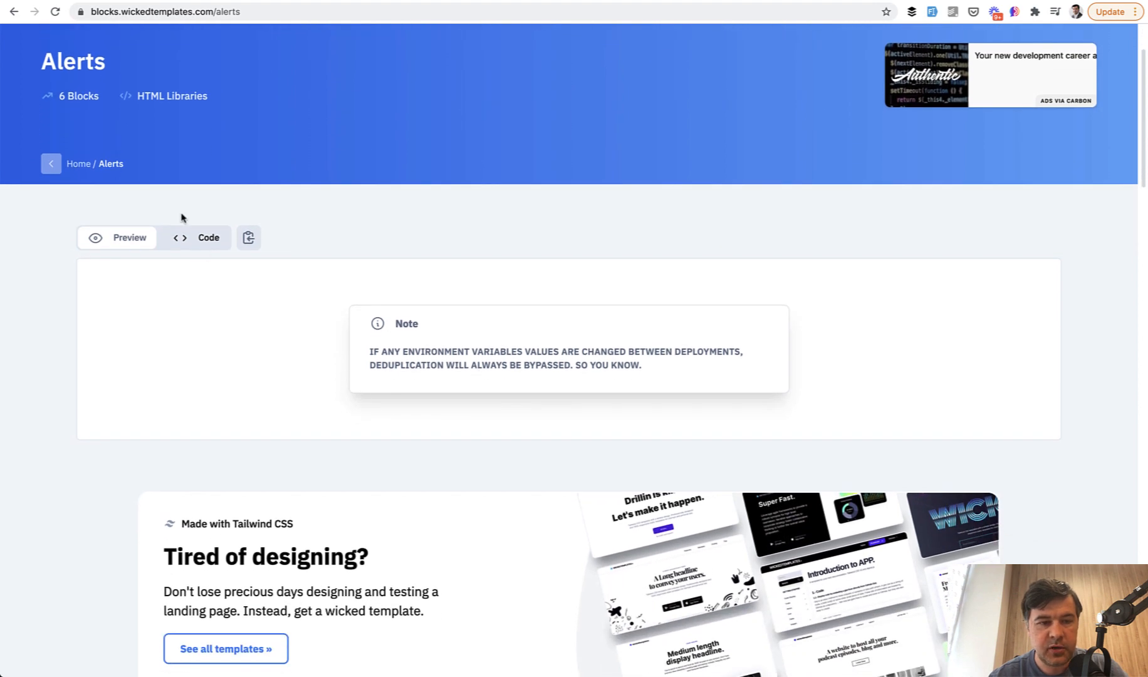
left_click(191, 238)
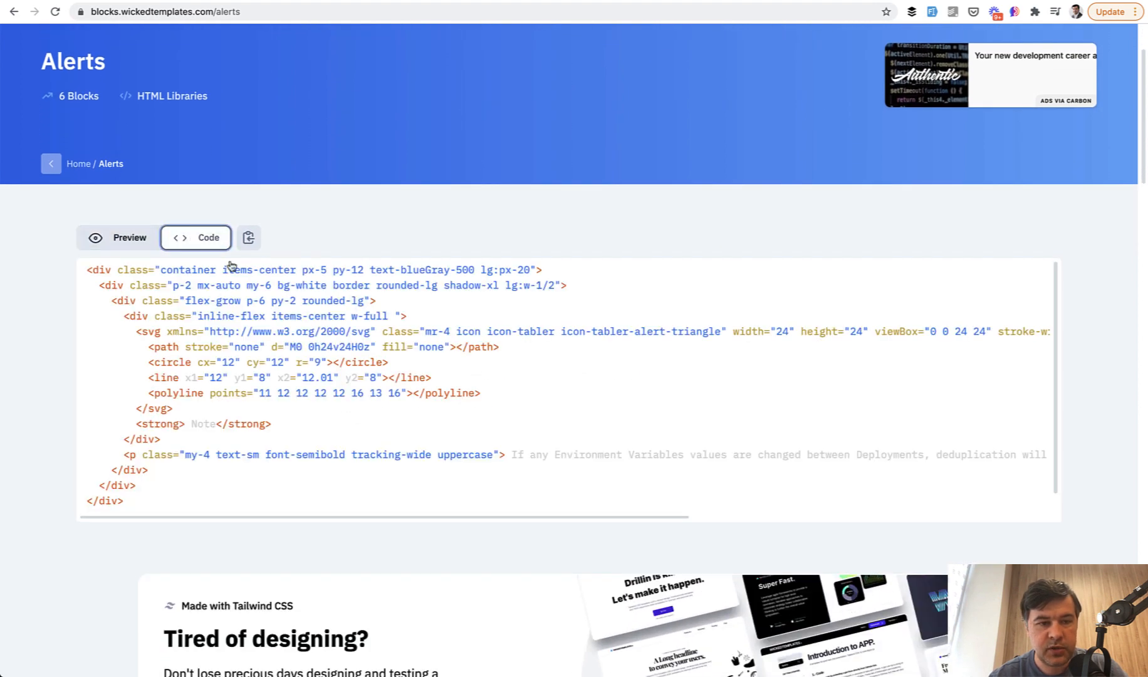
left_click(248, 237)
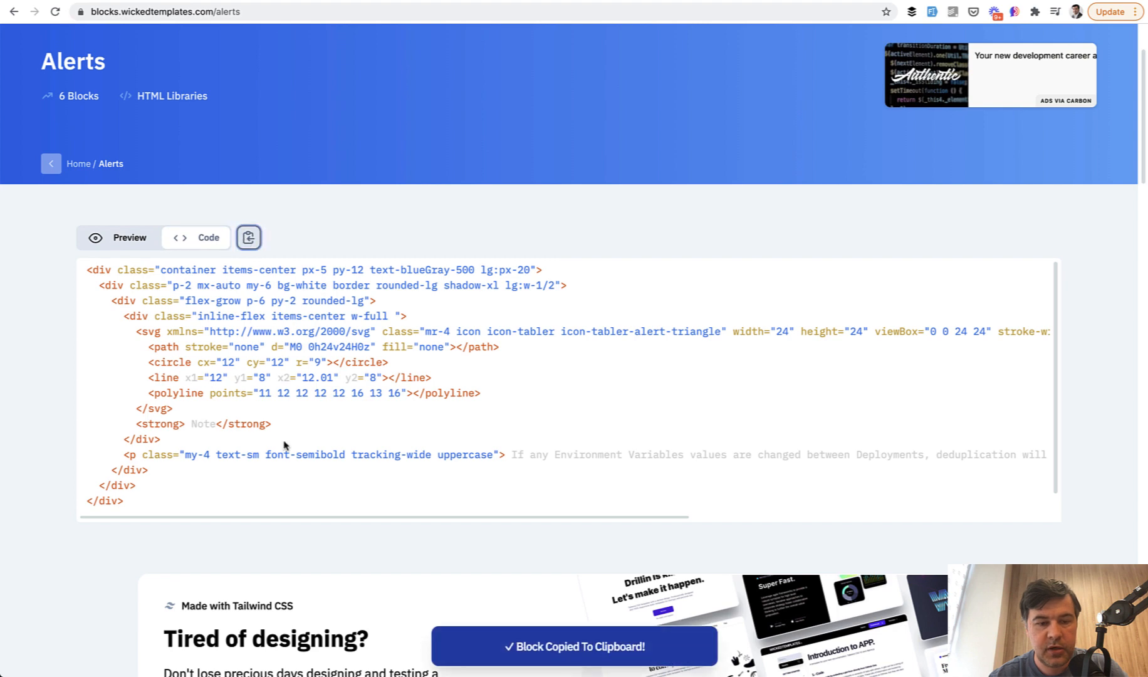
key("super+Tab")
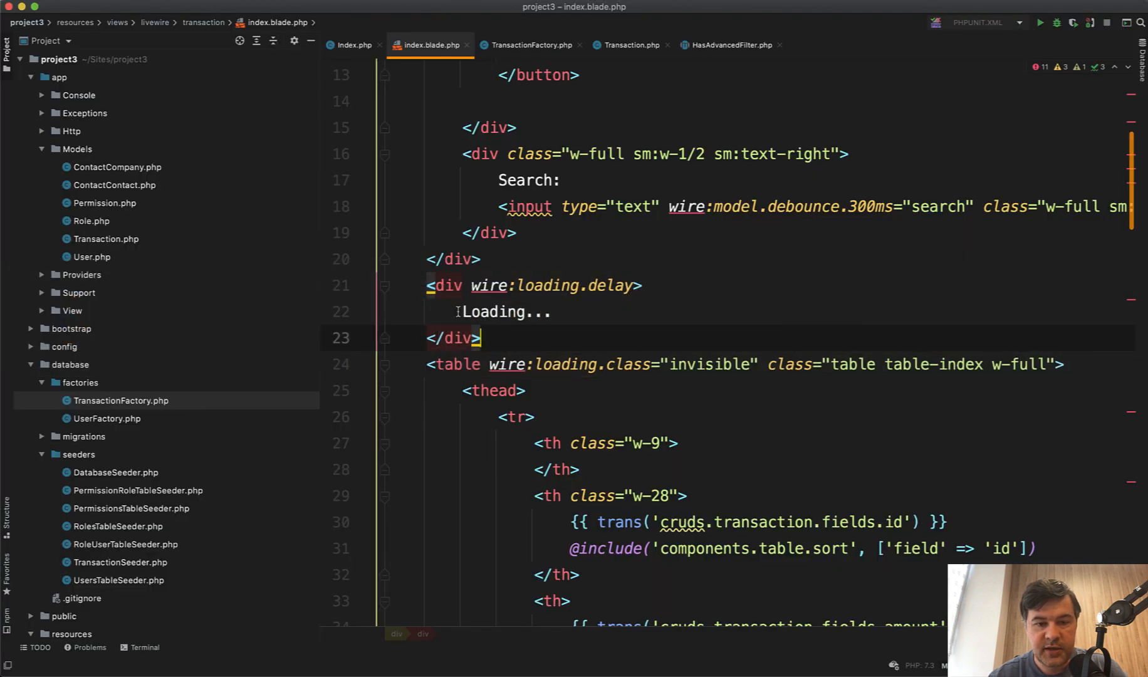
Paste the alert block over the plain Loading... text inside the wire:loading.delay div
left_click(461, 311)
key("shift+End")
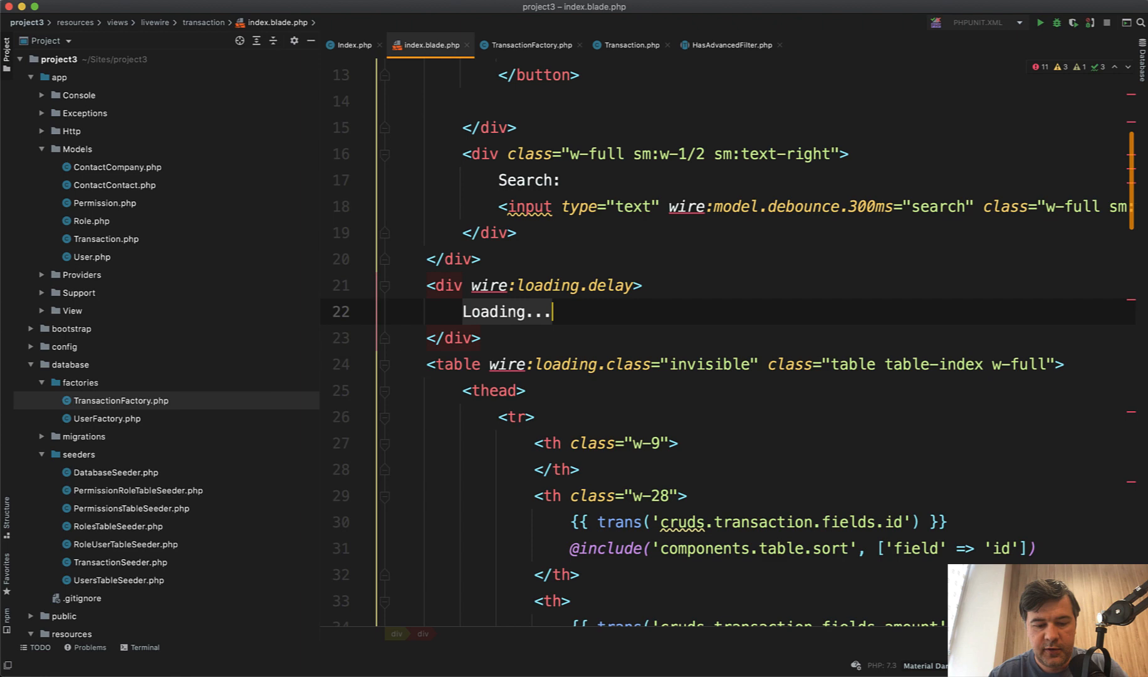
key("super+v")
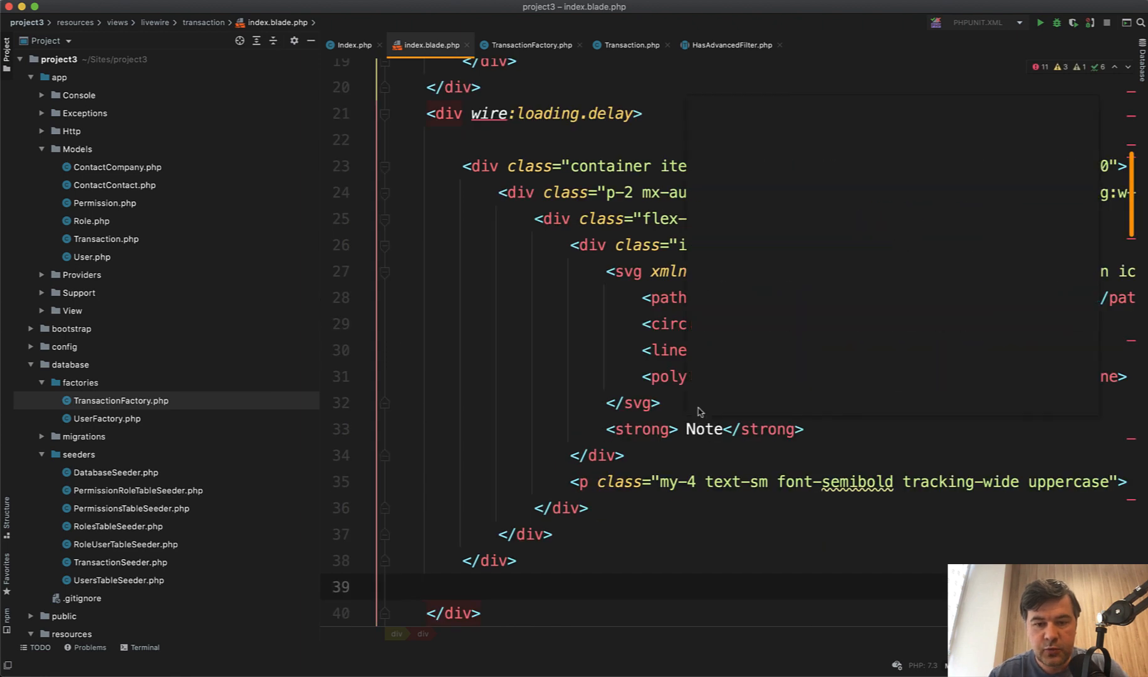
Delete the Note heading line and clear the paragraph's placeholder text so it can read Loading..
left_click(698, 428)
key("super+BackSpace")
key("Down")
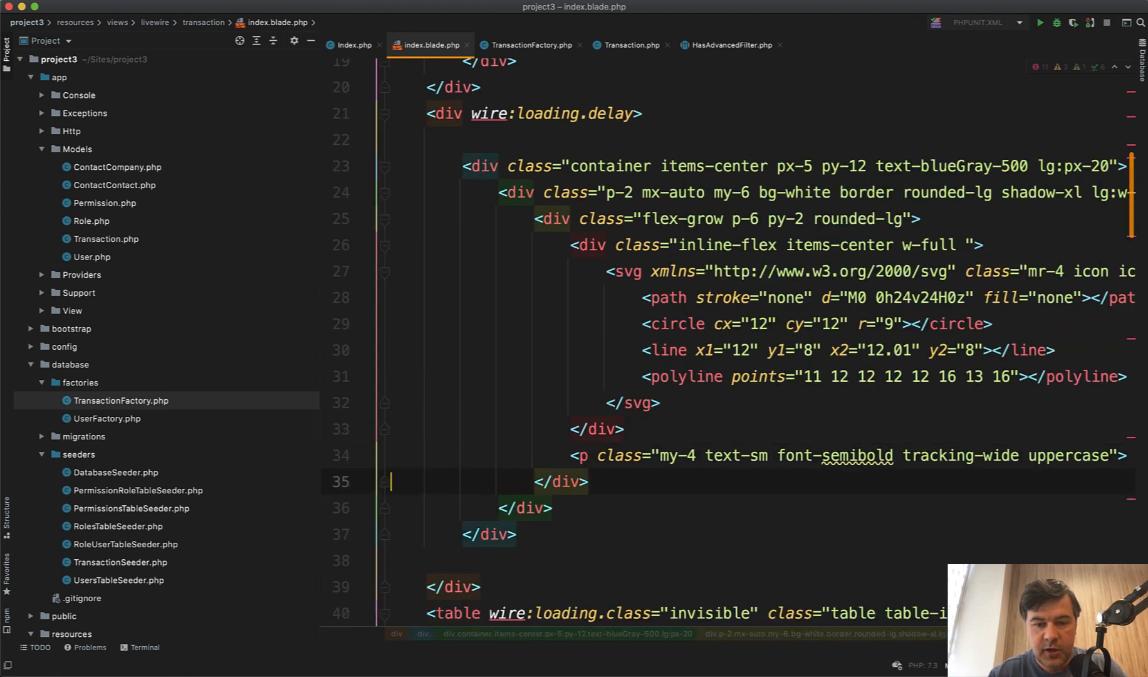
key("super+Right")
key("shift+Home")
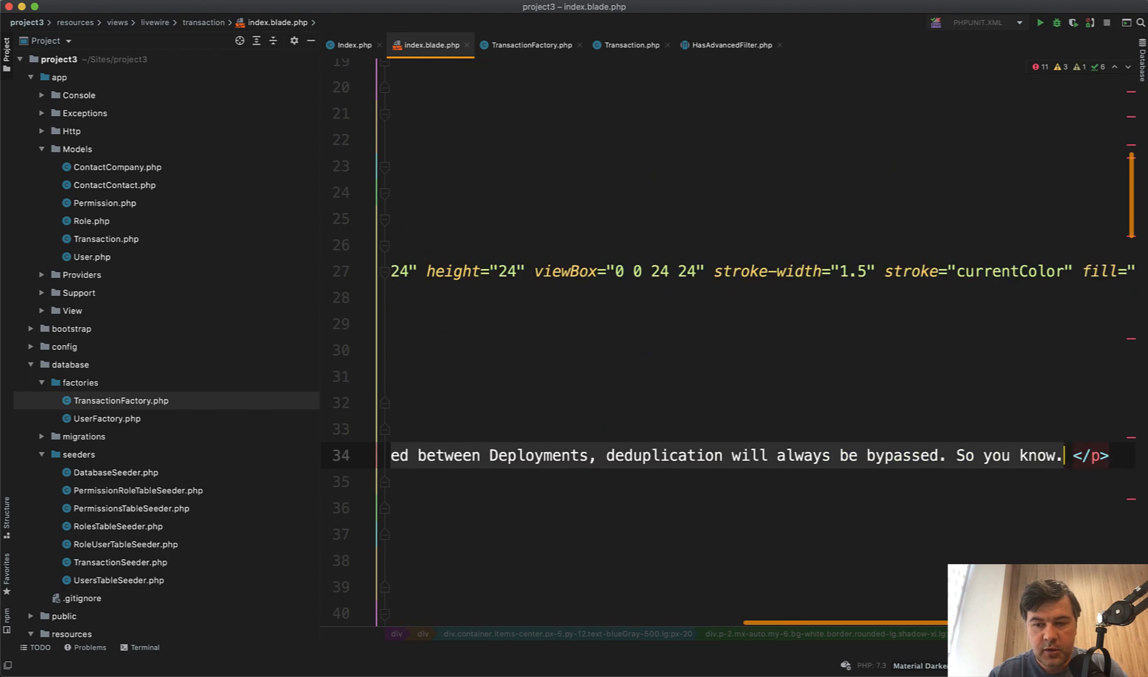
key("BackSpace")
type("Loadi")
type("ng...")
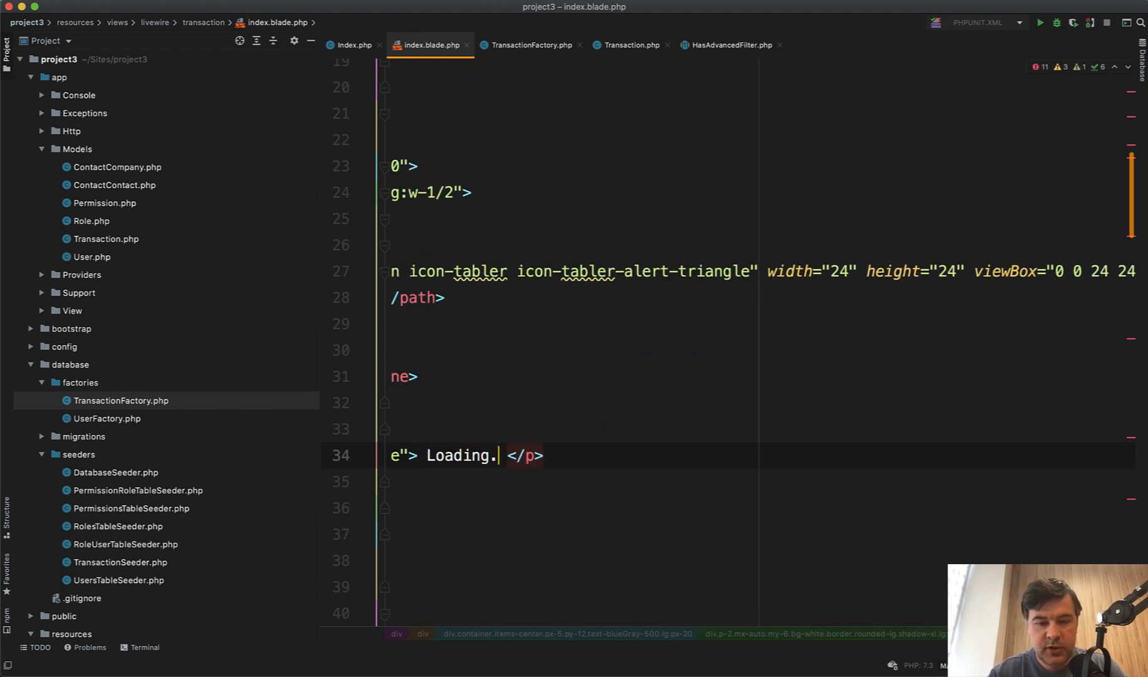
In Chrome, choose 50 per page to preview the styled Loading... alert
key("super+Tab")
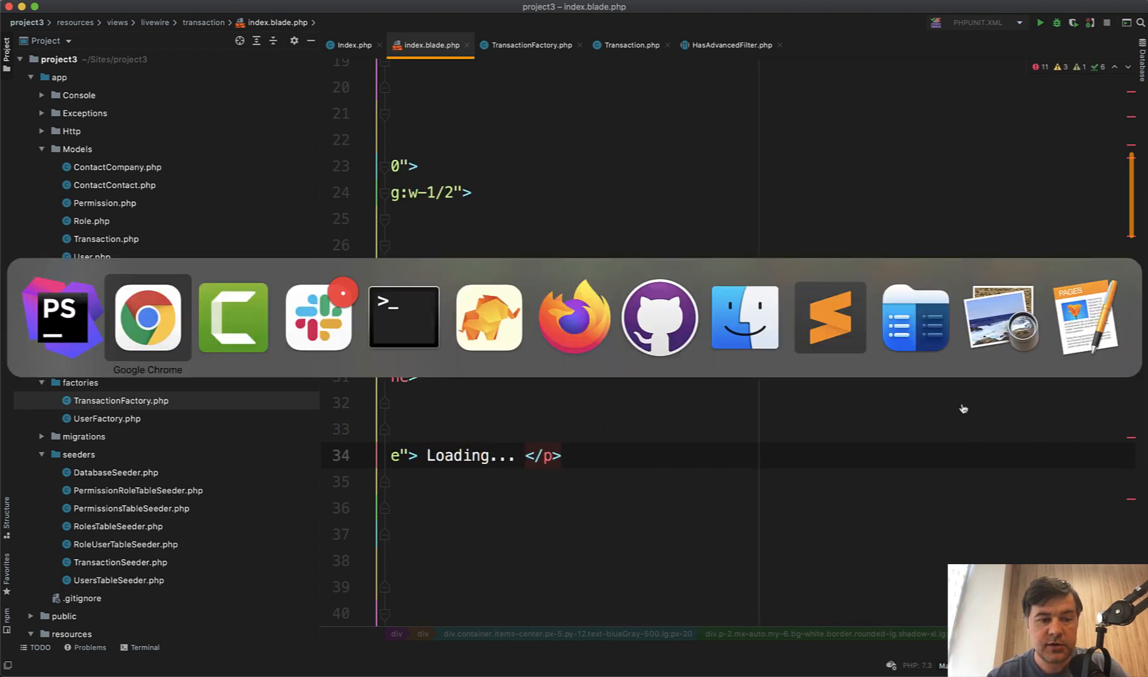
key("super+Tab")
left_click(302, 143)
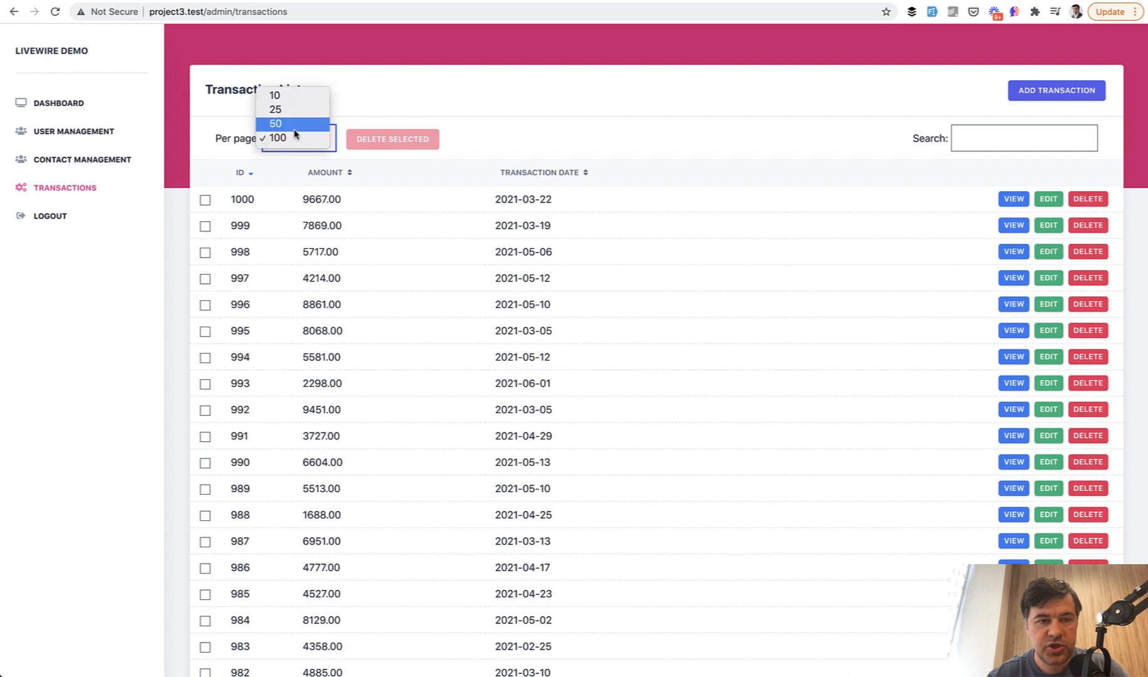
left_click(289, 126)
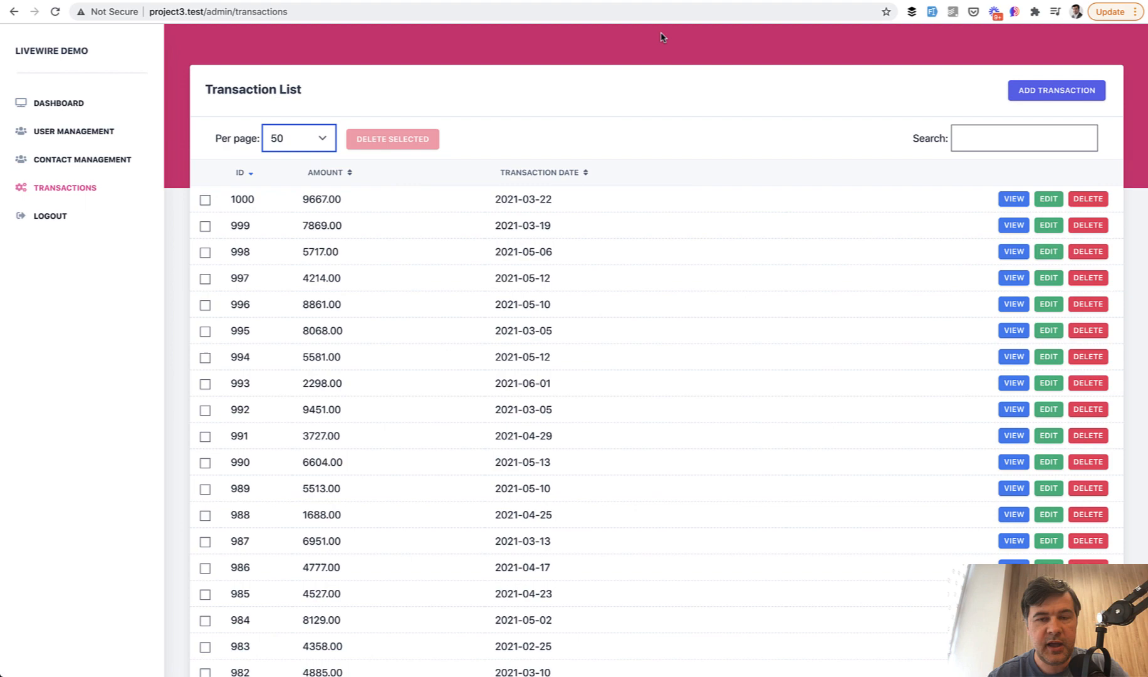
Glance at the Alerts blocks tab, then switch back to PhpStorm
key("ctrl+Tab")
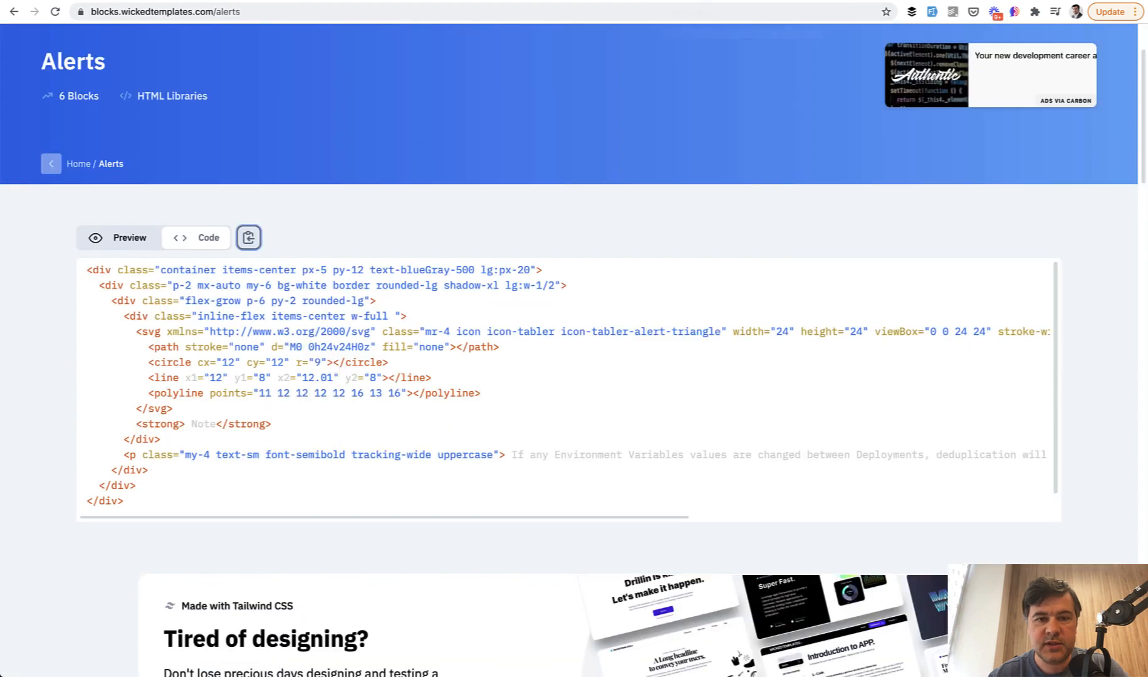
key("super+a")
key("super+c")
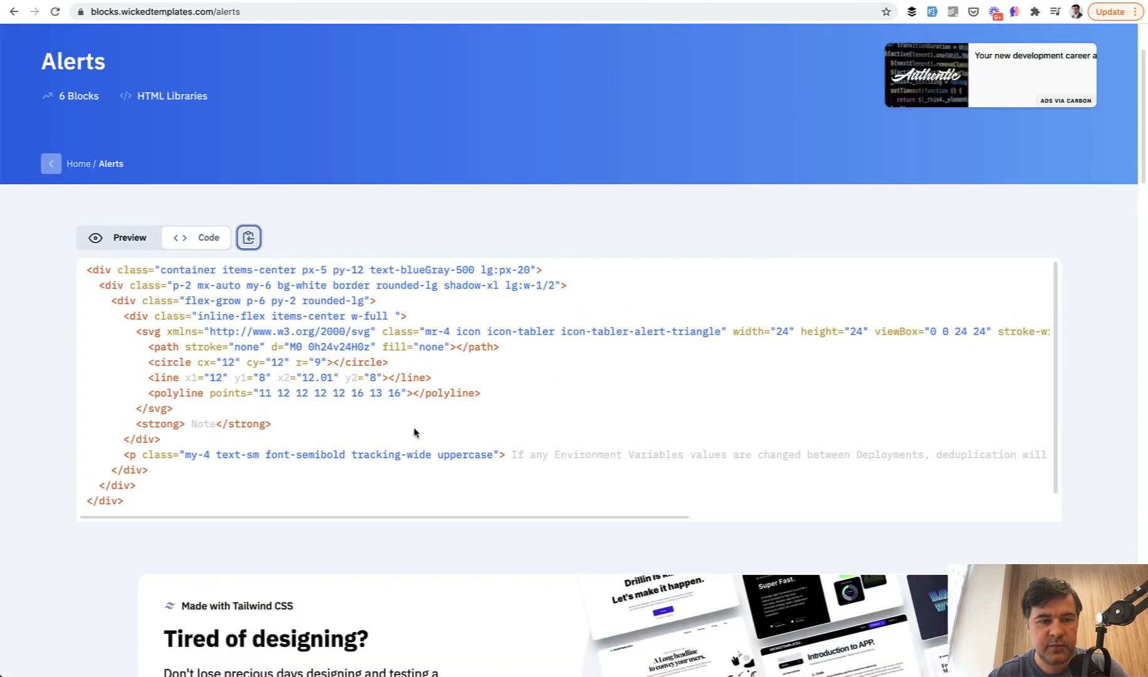
key("super+Tab")
scroll(514, 455, "left", 10)
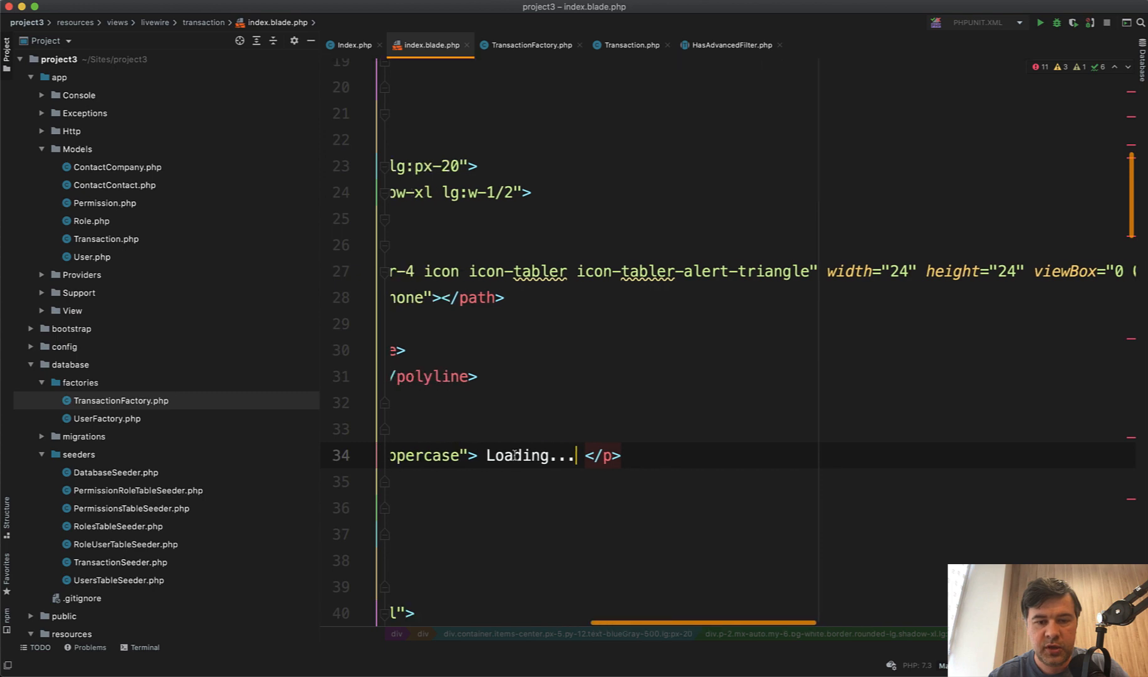
scroll(514, 455, "left", 10)
scroll(514, 455, "up", 5)
scroll(513, 455, "up", 1)
scroll(514, 455, "down", 2)
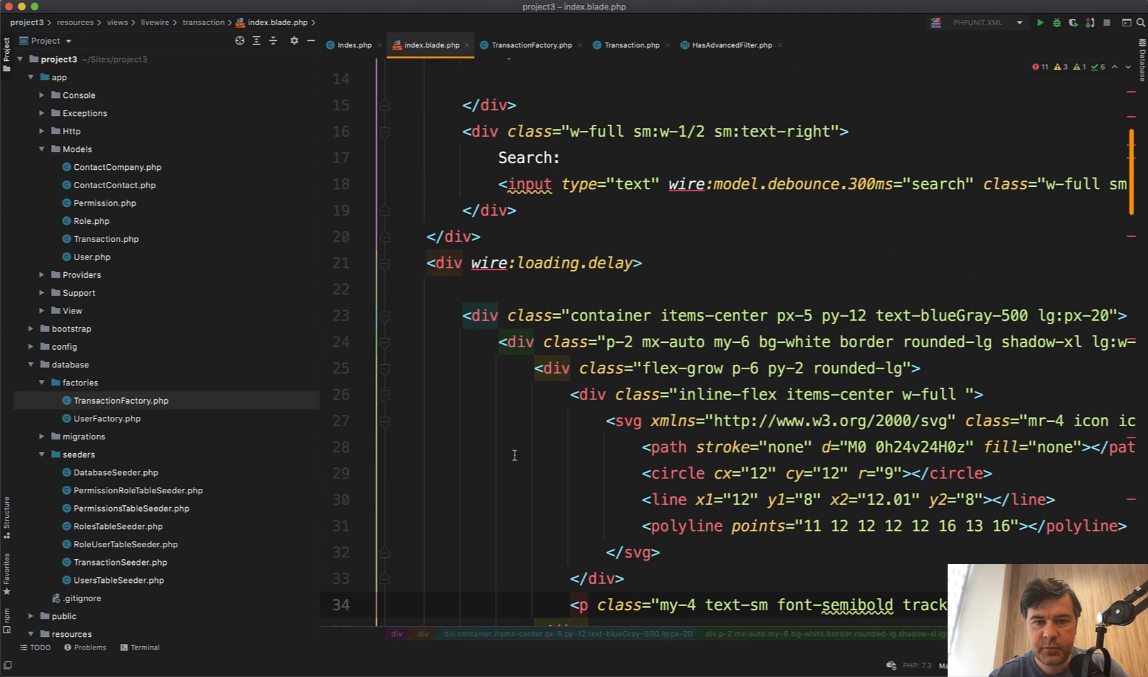
Add w-full to the alert container's class and move wire:loading.delay from the outer div onto it
left_click(568, 319)
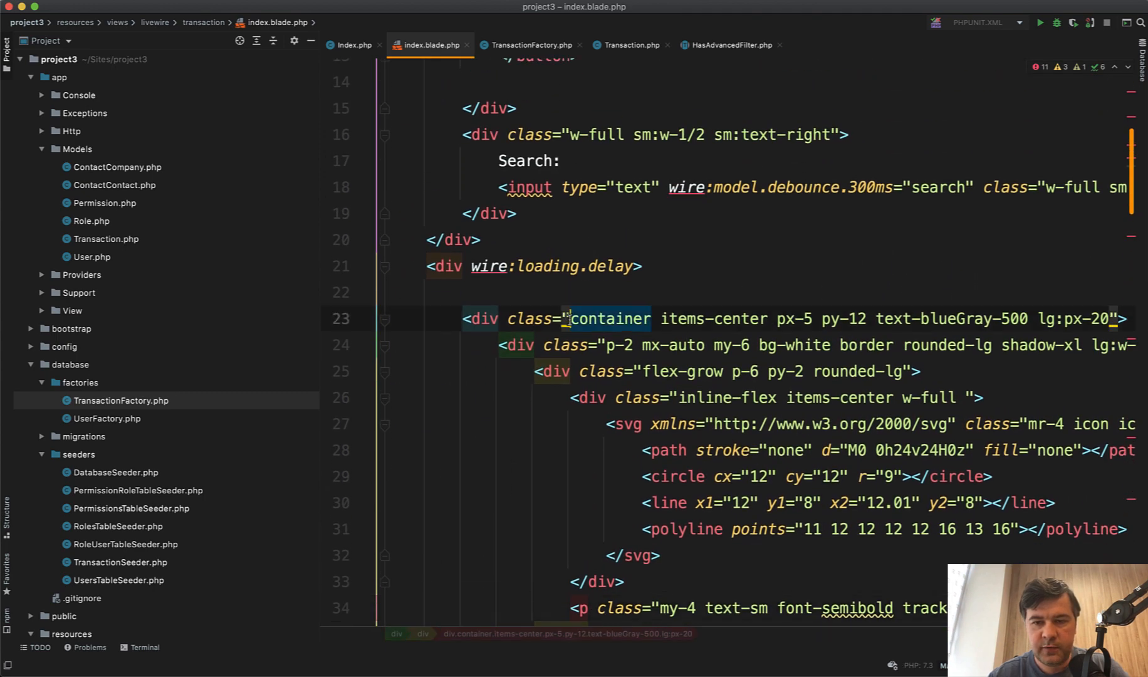
type("w-full")
key("Escape")
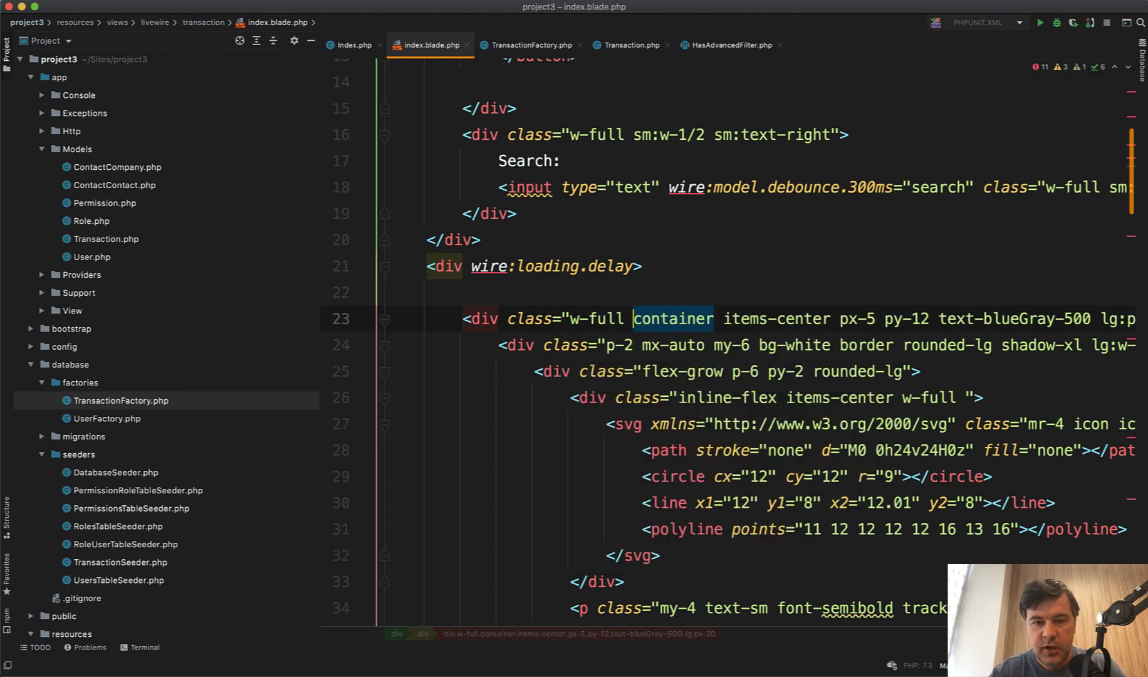
left_click(472, 265)
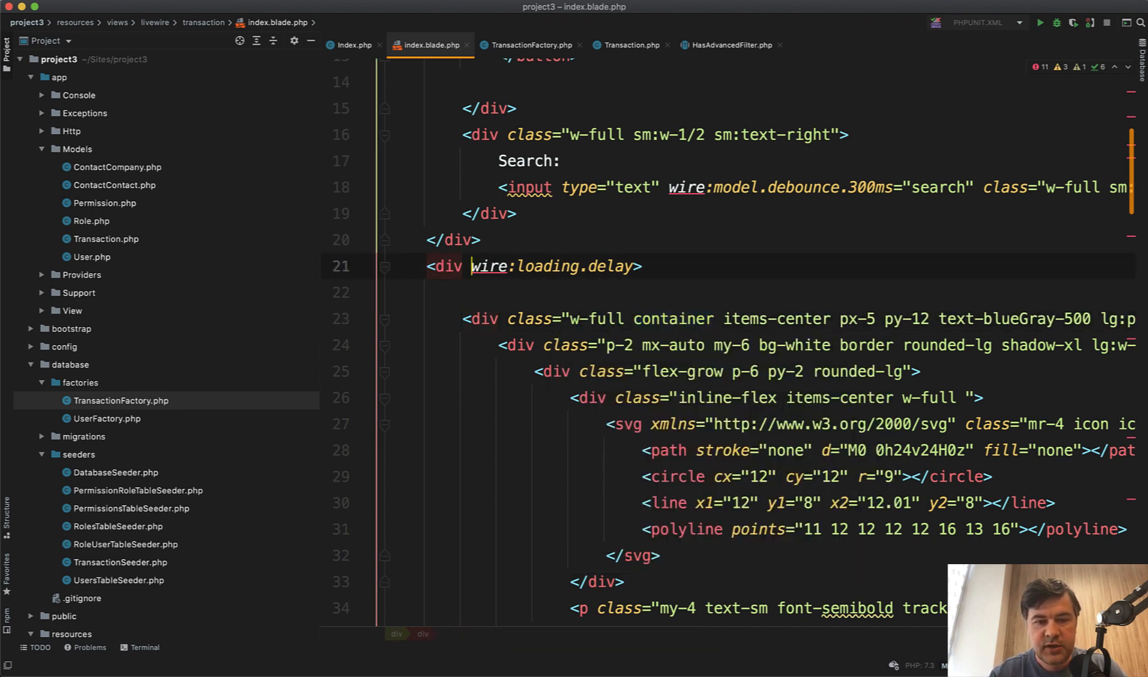
left_click_drag(473, 266, 633, 266)
key("BackSpace")
left_click(504, 319)
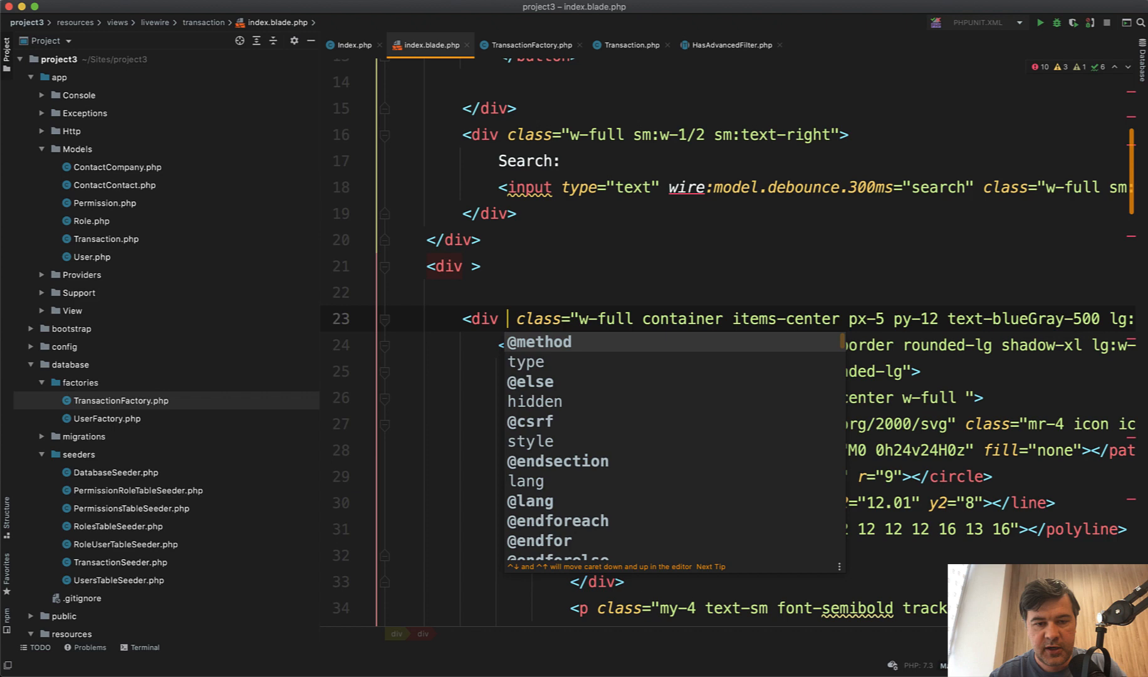
key("ctrl+v")
Delete the emptied wrapper <div> and its leftover closing </div> line
left_click(392, 239)
left_click_drag(391, 266, 392, 293)
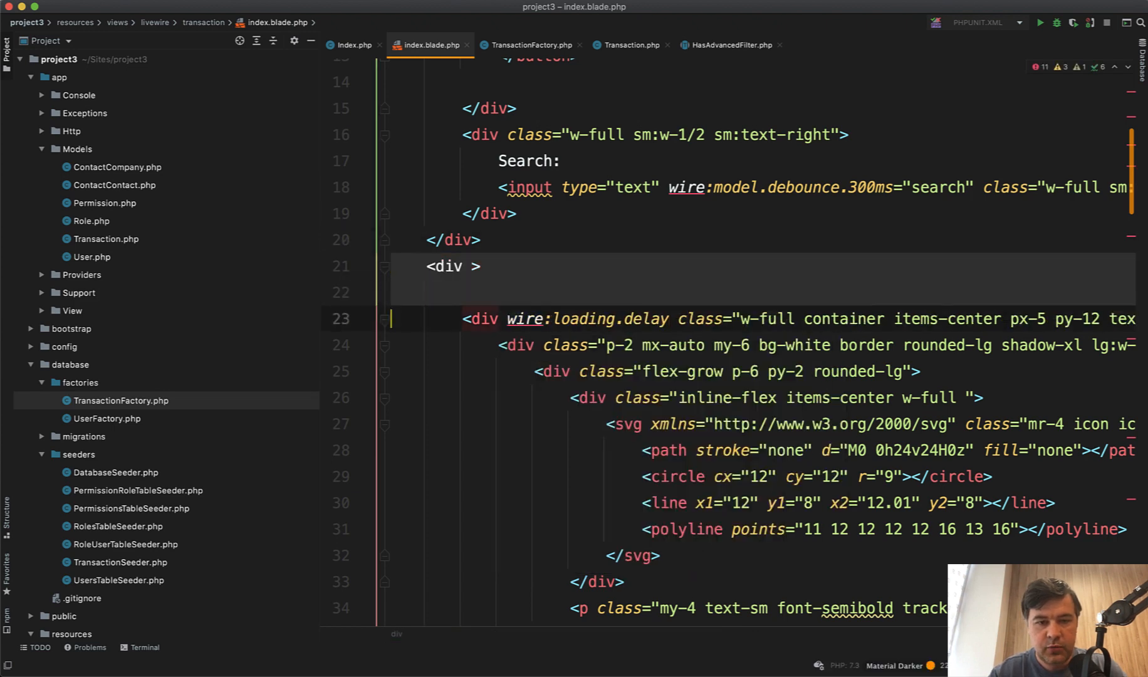
key("BackSpace")
scroll(533, 449, "down", 10)
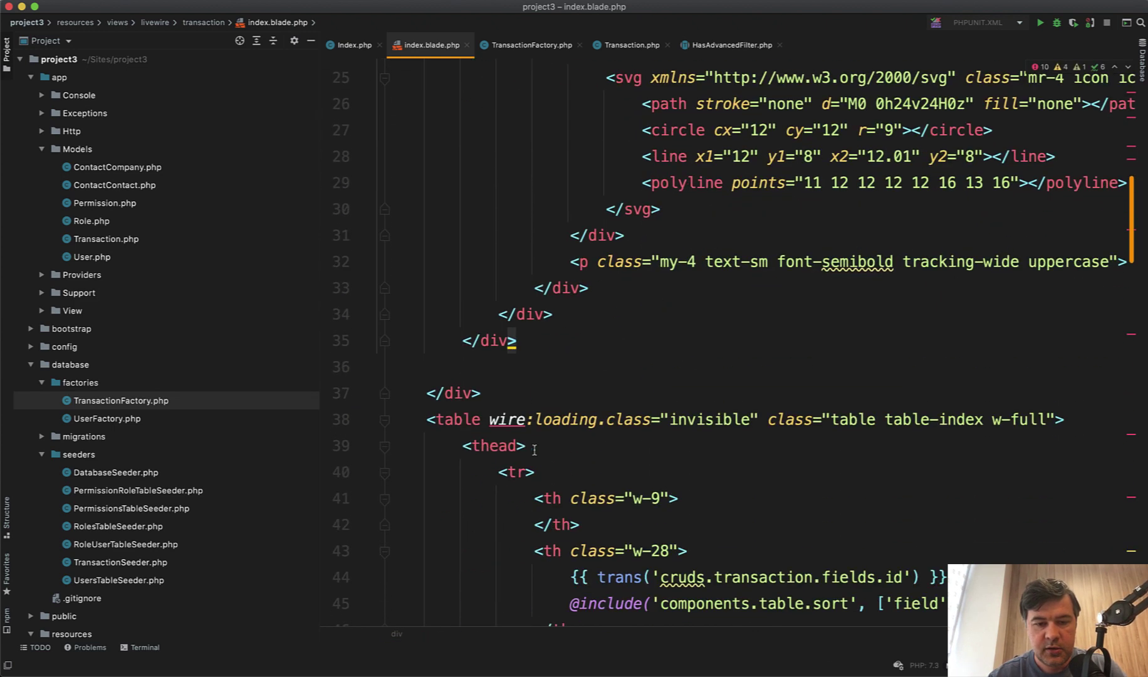
left_click(465, 393)
triple_click(465, 392)
key("BackSpace")
Show 50 transactions per page to trigger the full-width Loading alert, then revisit the Alerts blocks
key("super+Tab")
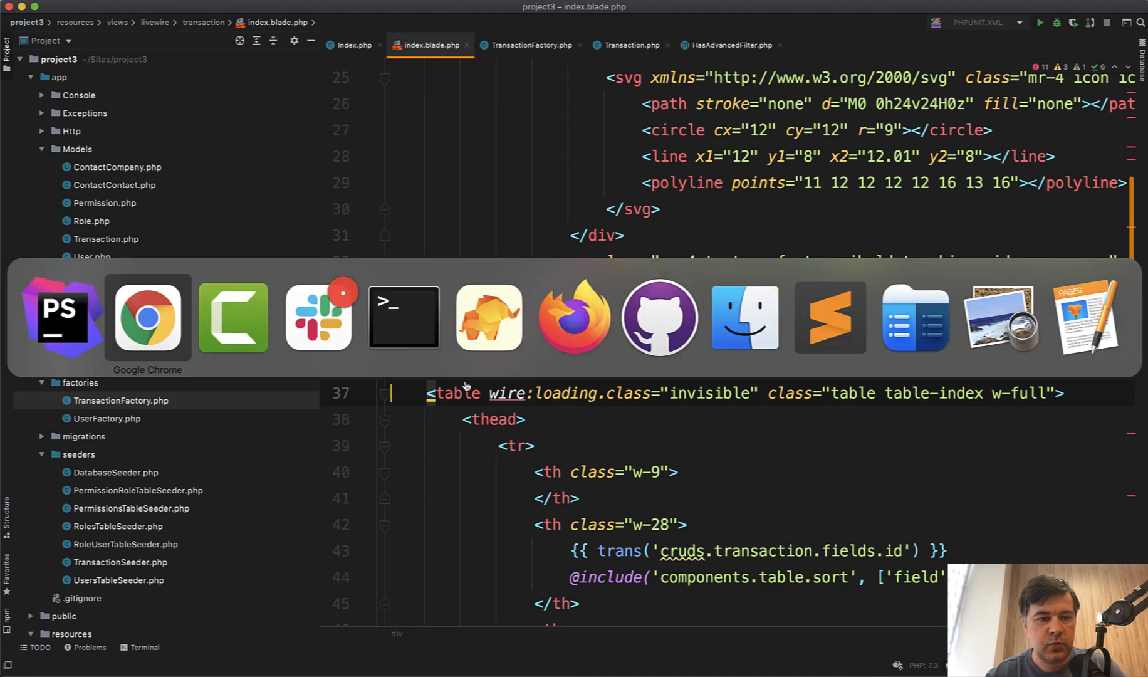
key("ctrl+Tab")
key("super+r")
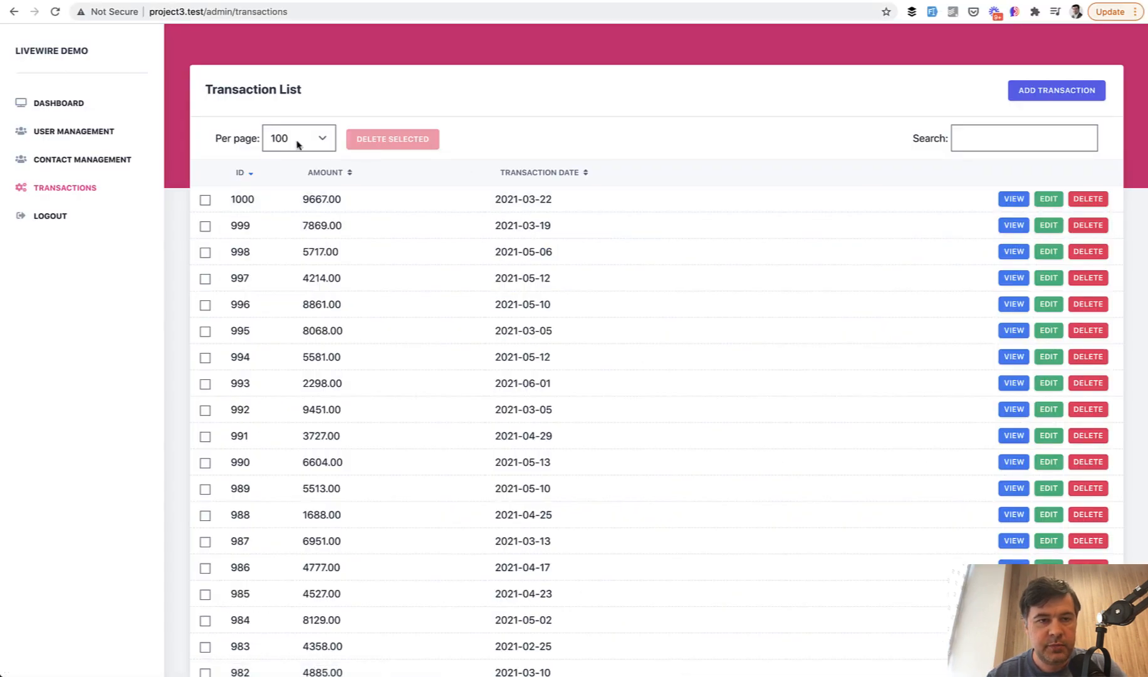
left_click(299, 139)
left_click(278, 124)
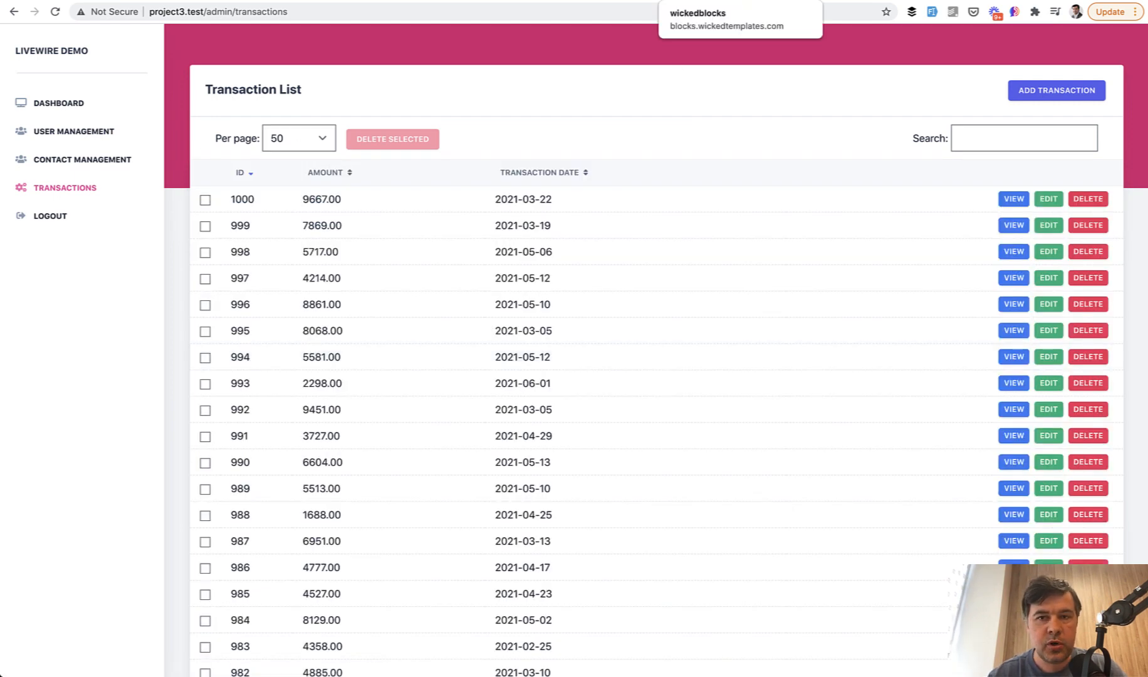
left_click(736, 2)
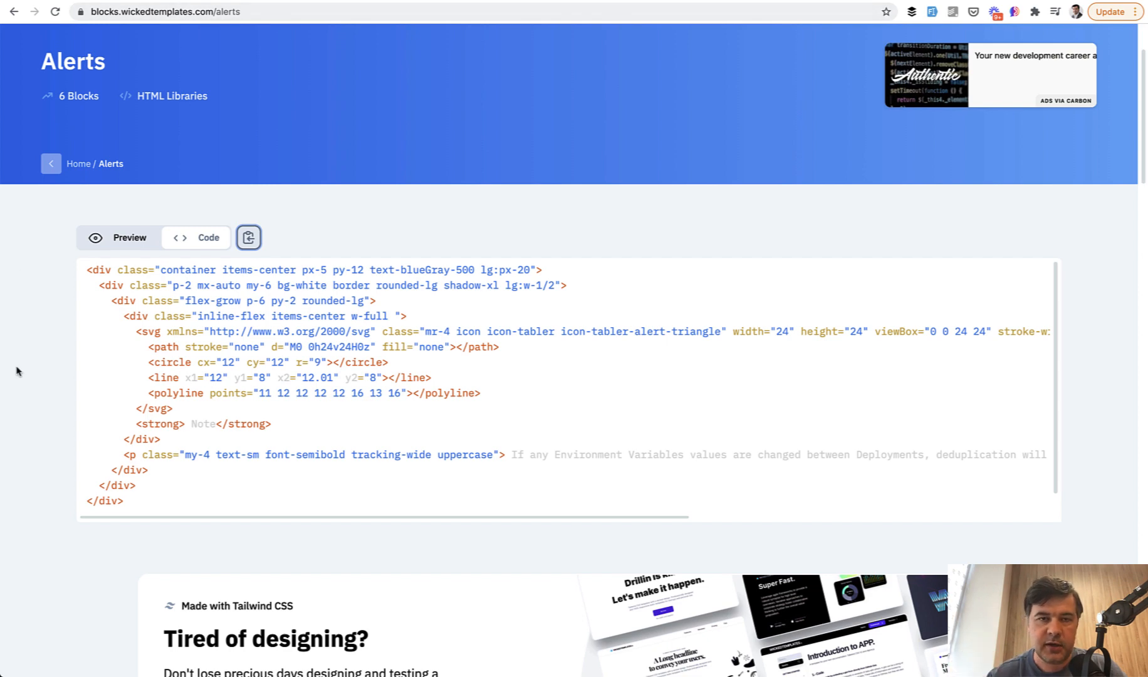
Review the Livewire Loading States docs and return to the transactions list at 25 per page
key("ctrl+Tab")
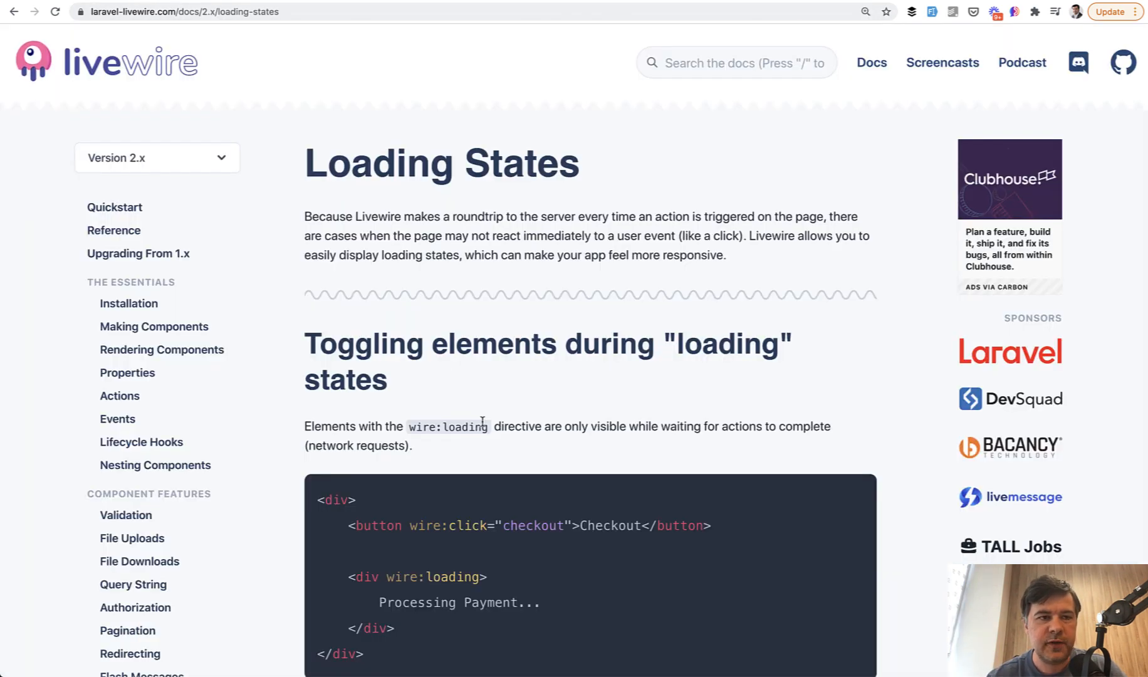
scroll(483, 423, "down", 1)
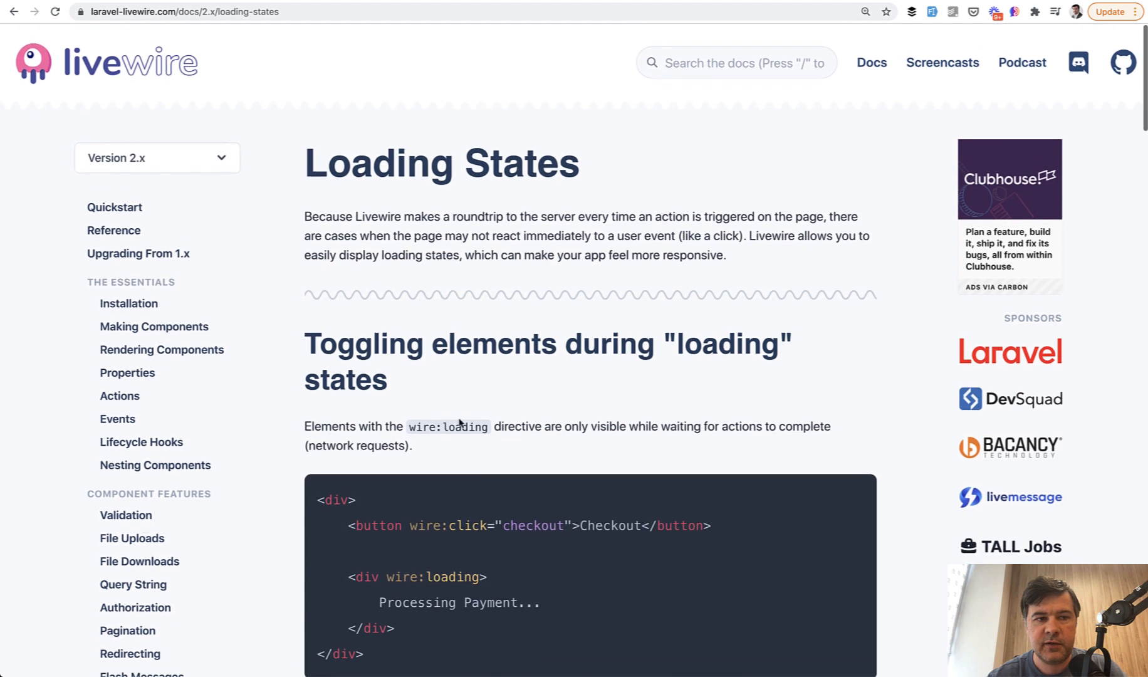
scroll(466, 423, "down", 1)
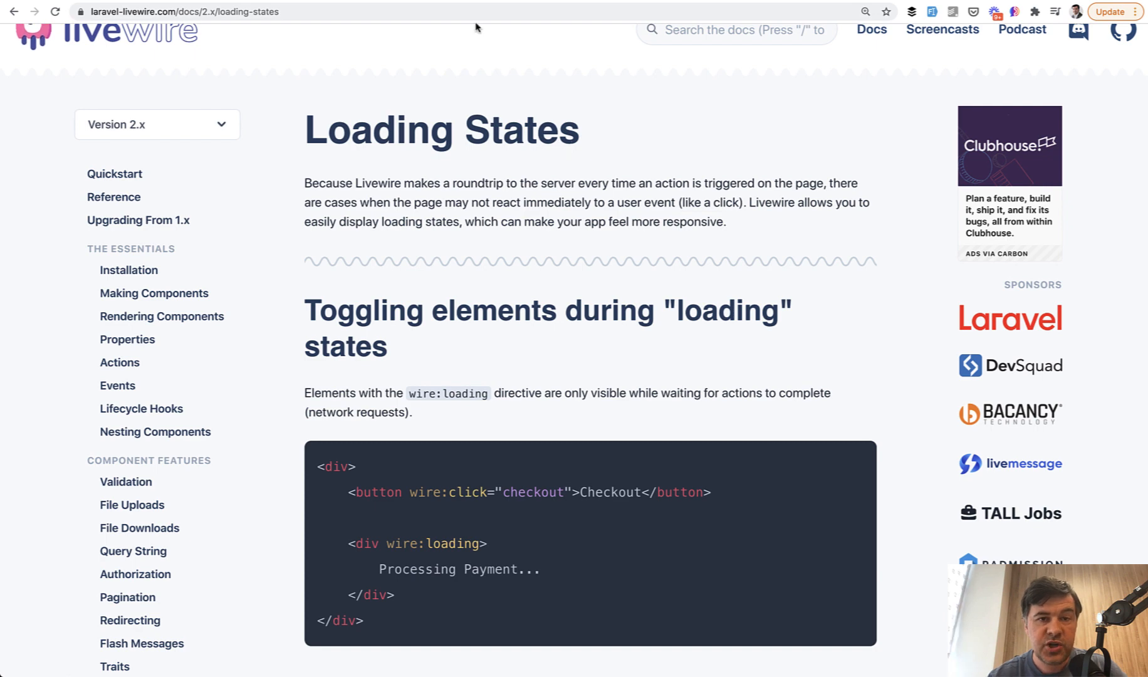
left_click(433, 10)
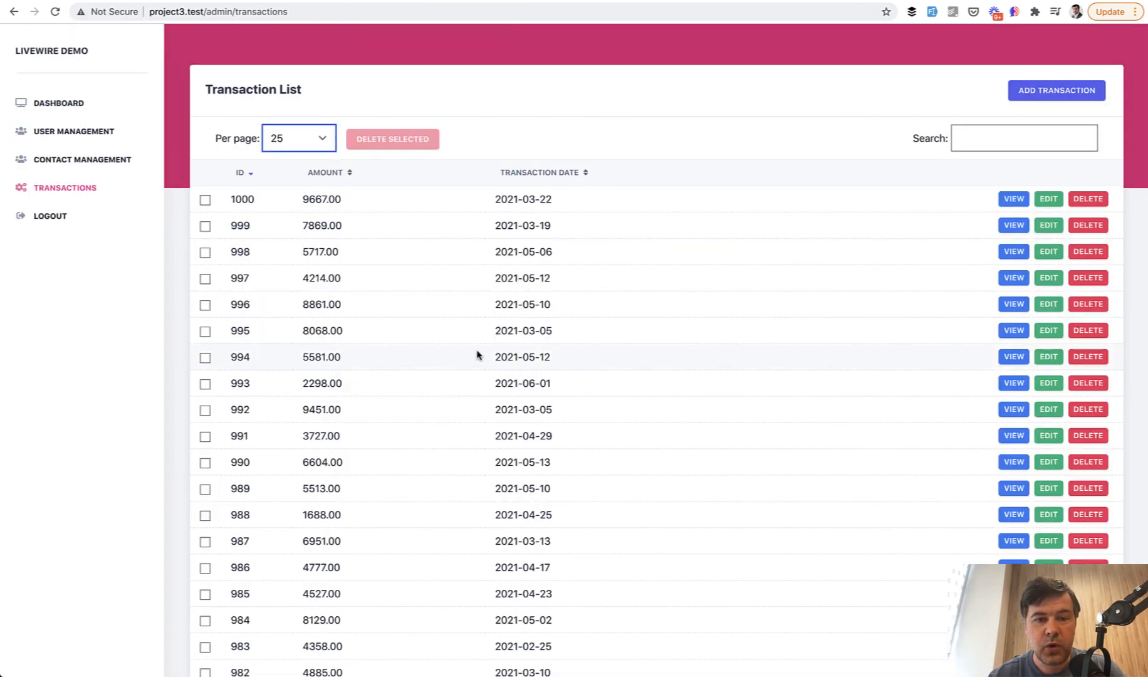